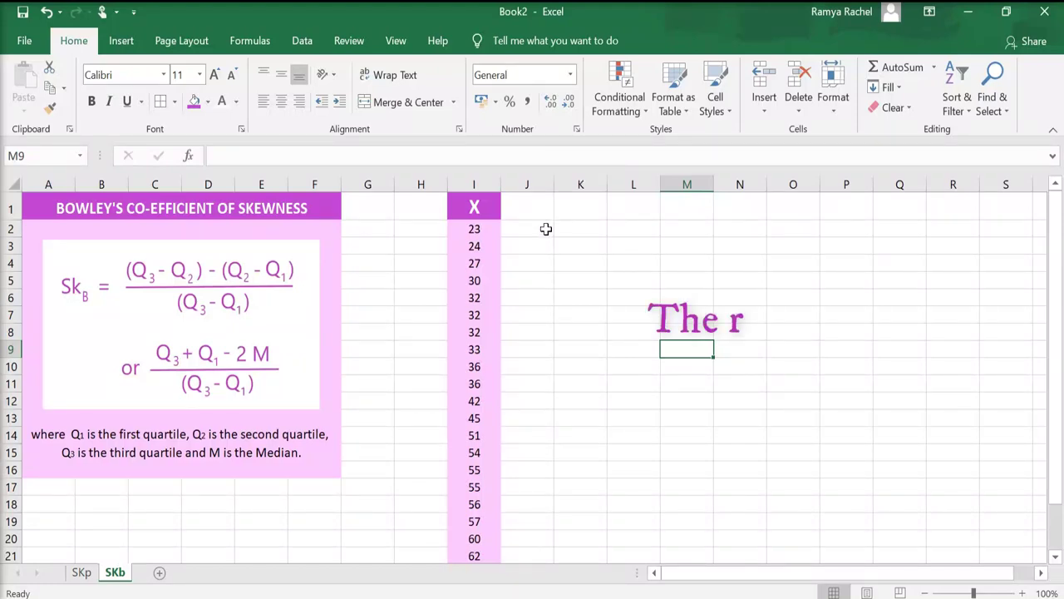
Step: Enter the heading 'To calculate Bowley's Skewness Co-efficient, we need:' in K4
left_click(567, 267)
type("T")
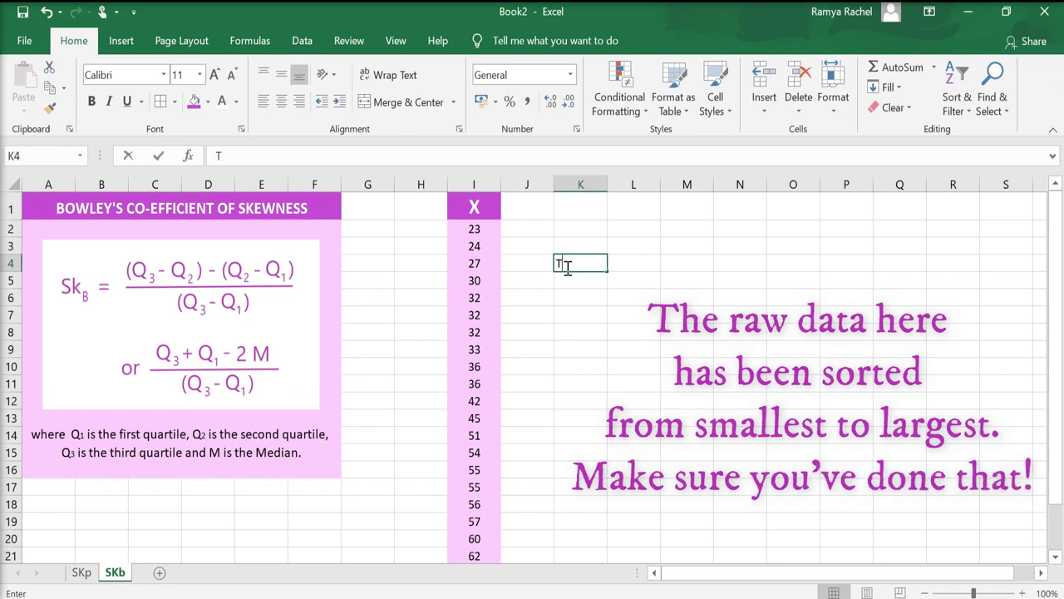
type("o calculat")
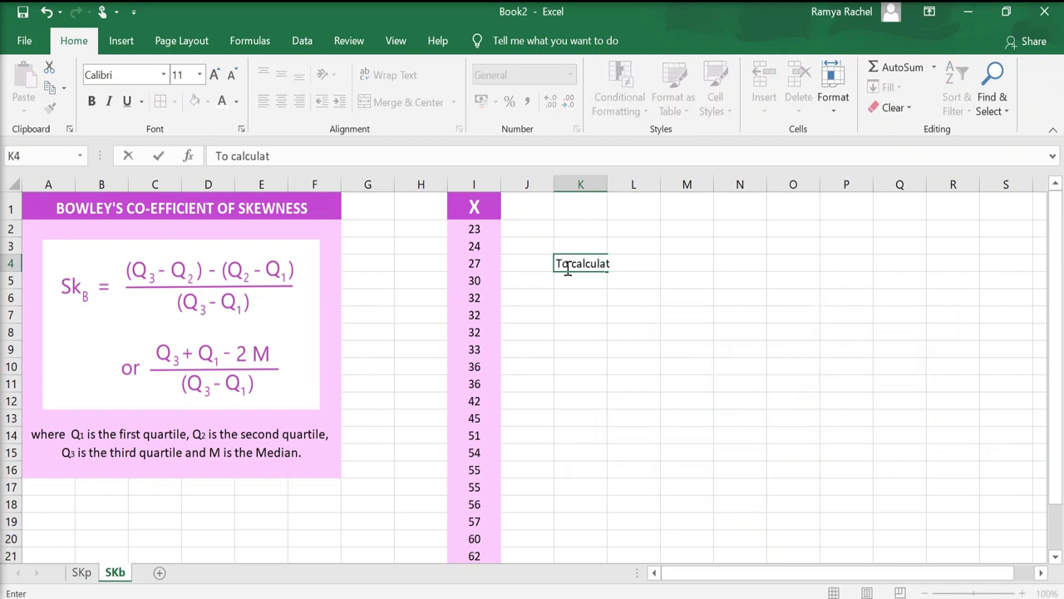
type("e Bowley's C")
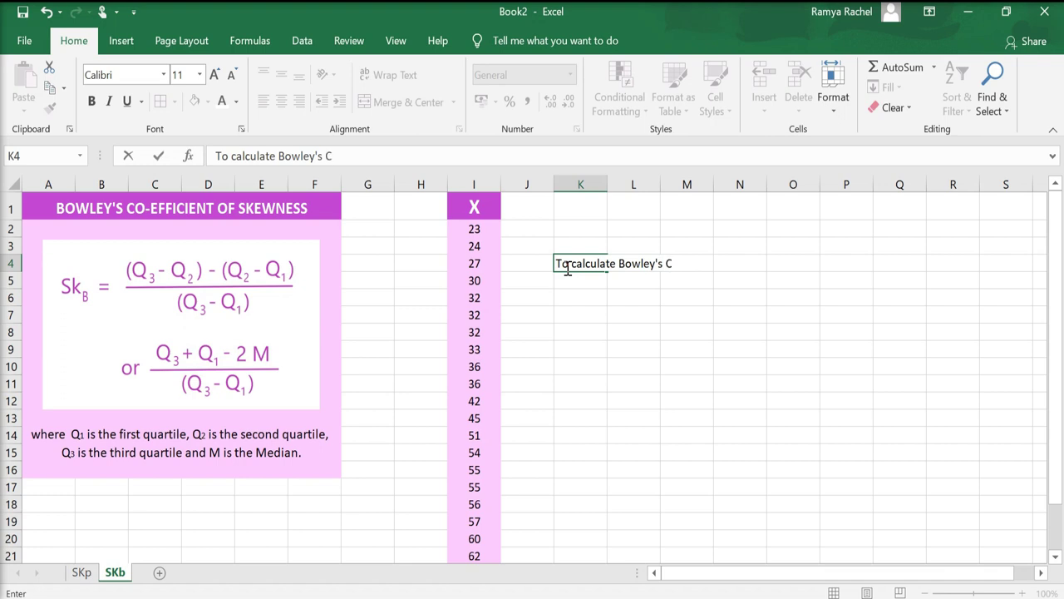
key("BackSpace")
type("Skewness Co-efficient, we need:")
key("Return")
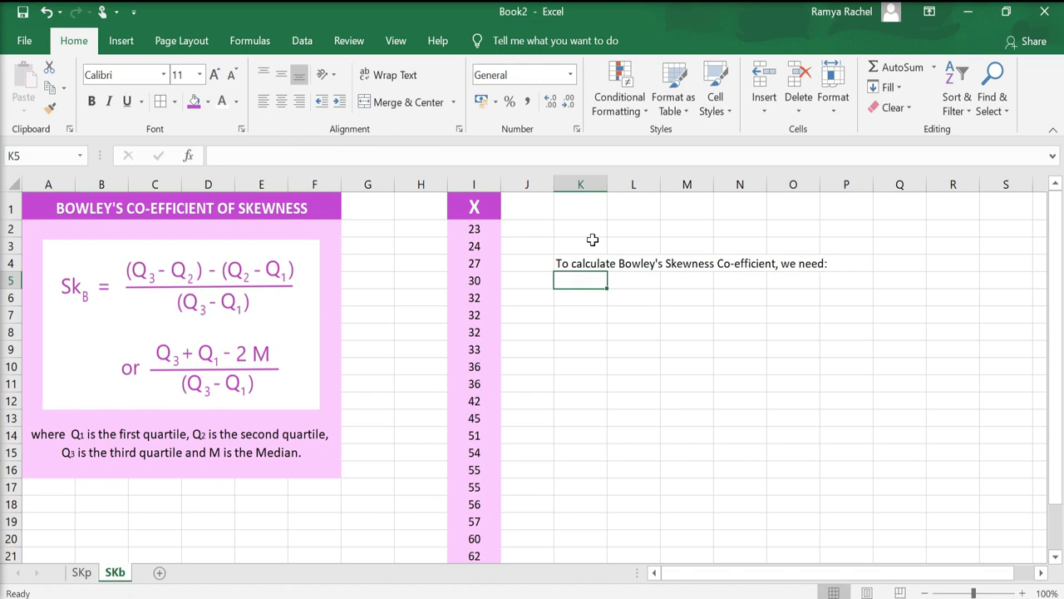
Step: List FIRST QUARTILE, SECOND QUARTILE and THIRD QUARTILE in K5:K7
type("FIRST QUARTILE")
key("Return")
type("SECOND")
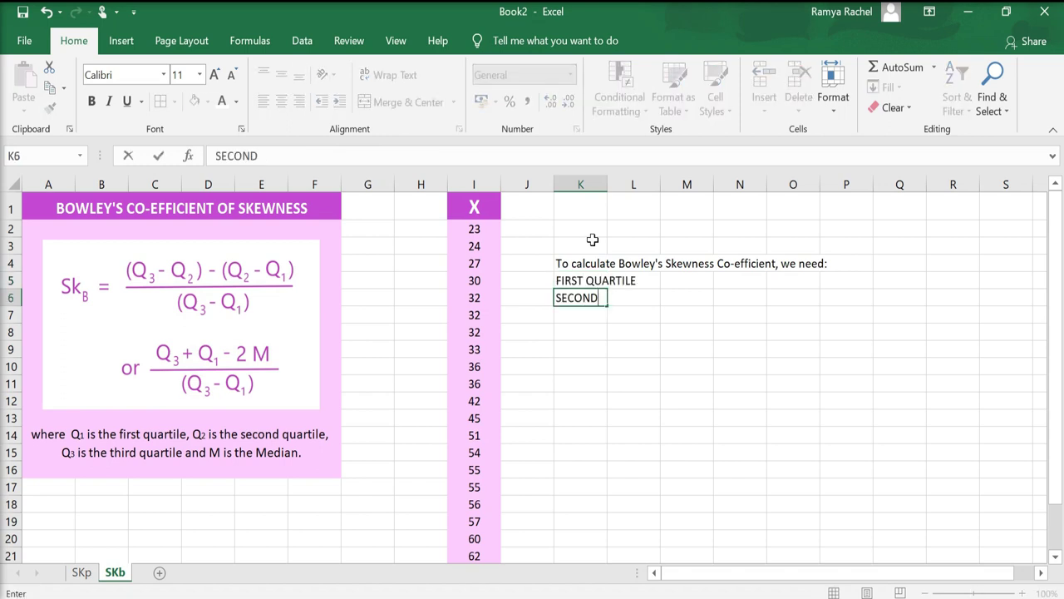
type(" QUARTILE")
key("Return")
type("THIRD QUARTILE")
key("Return")
Step: Add the MEDIAN label in K8 and enter =QUARTILE(I2:I24,1) in L5 for the first quartile
type("MEDIAN")
left_click(684, 281)
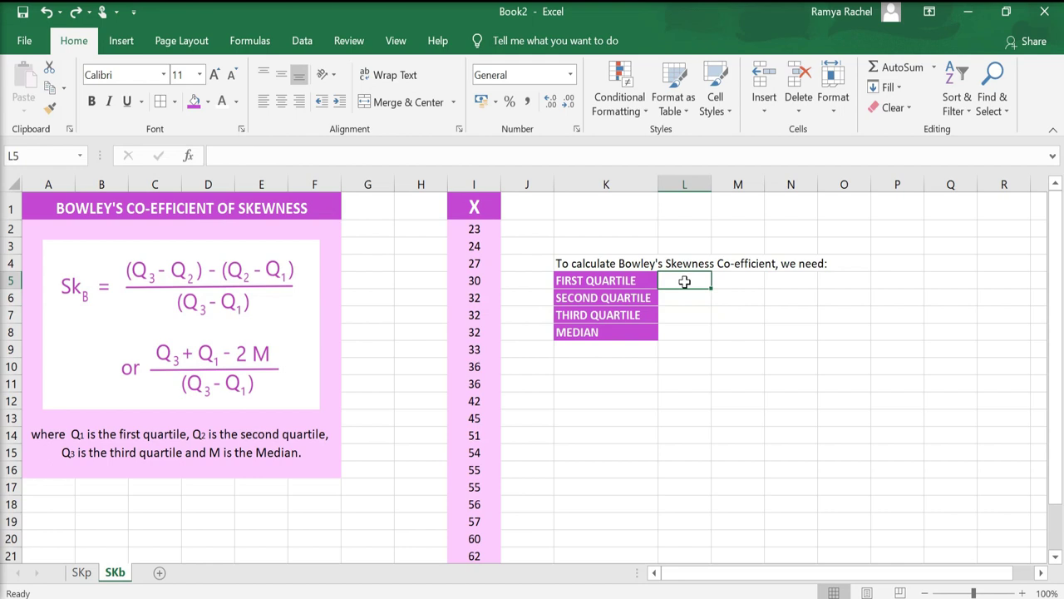
double_click(684, 282)
type("=")
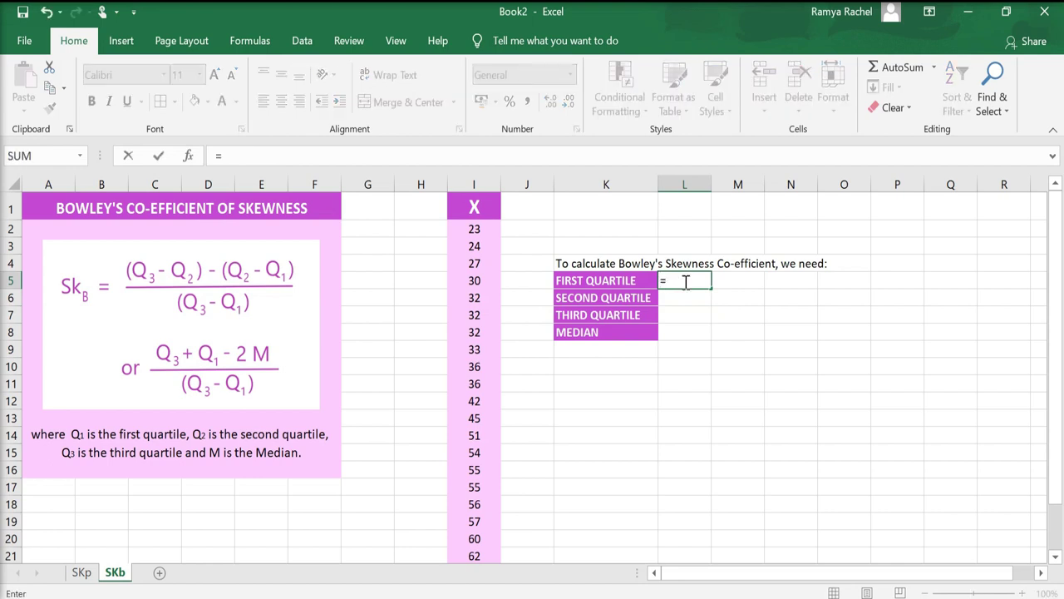
type("QUA")
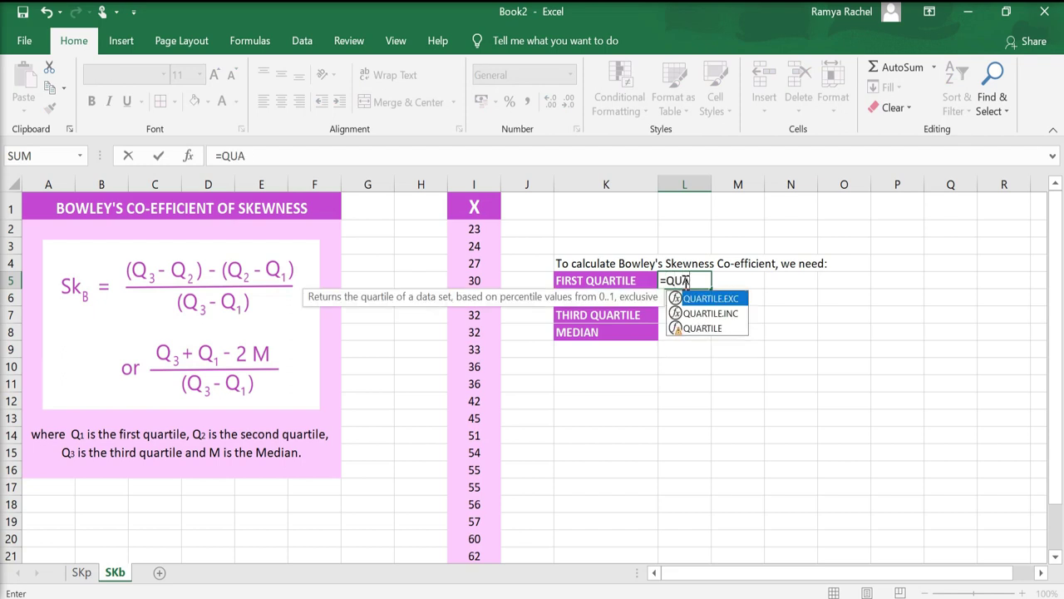
type("RTILE")
type("(")
mouse_move(484, 229)
left_mouse_down()
mouse_move(476, 566)
mouse_move(472, 536)
left_mouse_up()
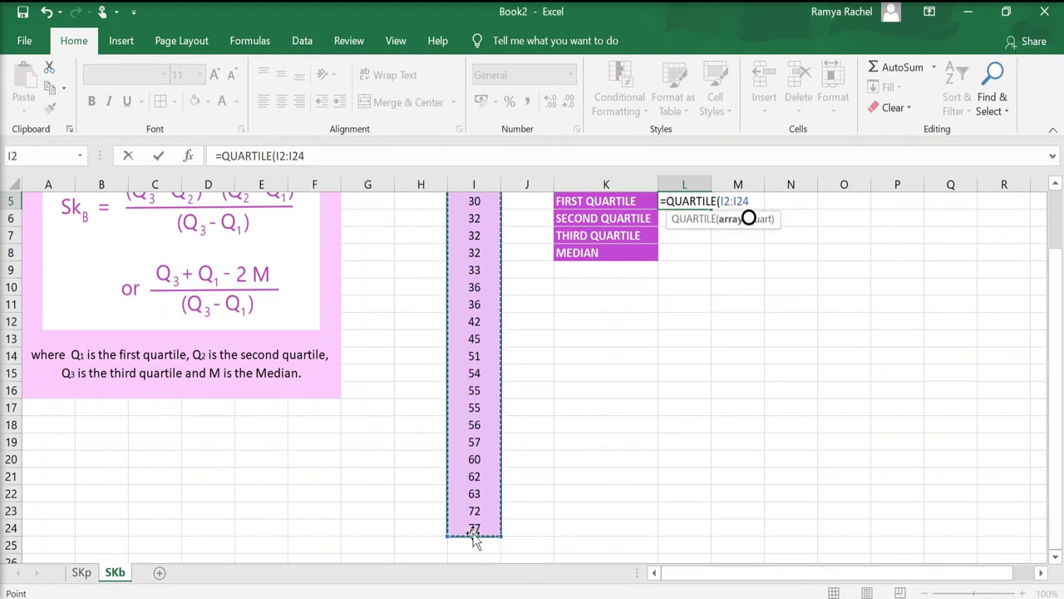
type(",")
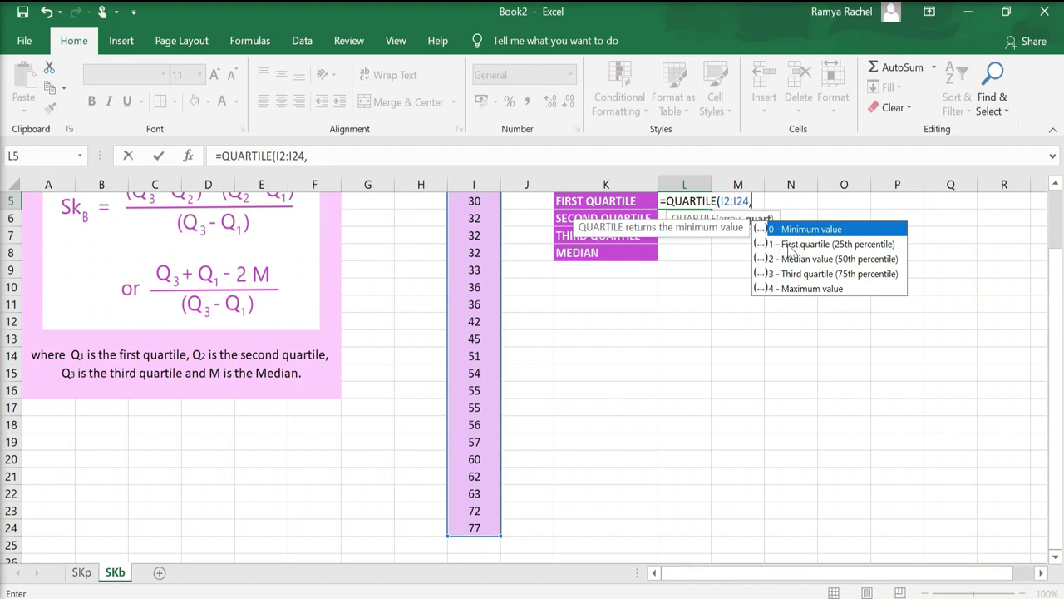
type("1")
type(")")
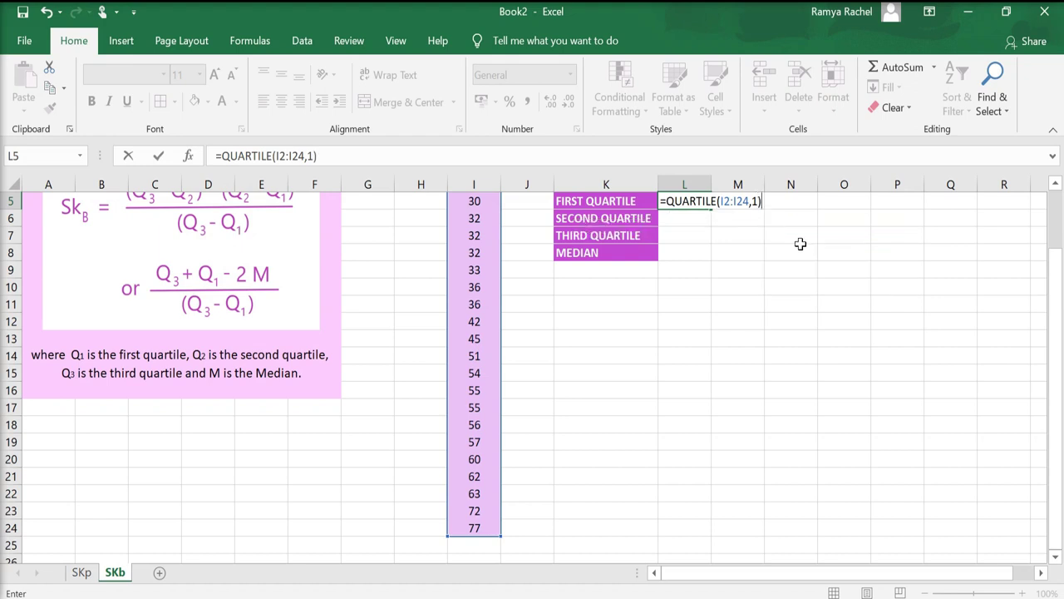
key("Return")
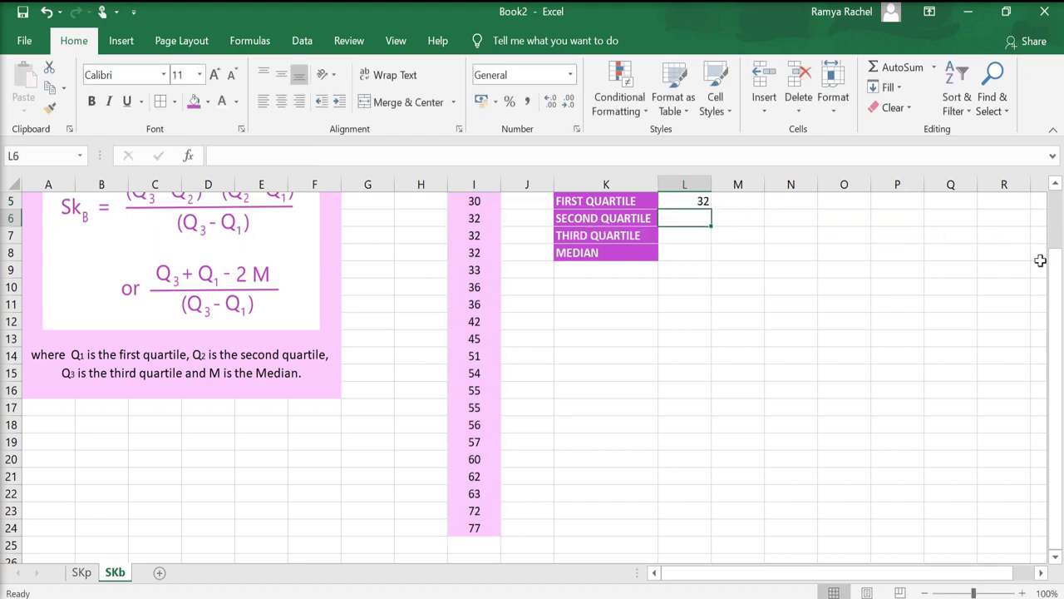
Step: Enter =QUARTILE(I2:I24,2) in L6, giving the second quartile 45
left_click_drag(1054, 258, 993, 210)
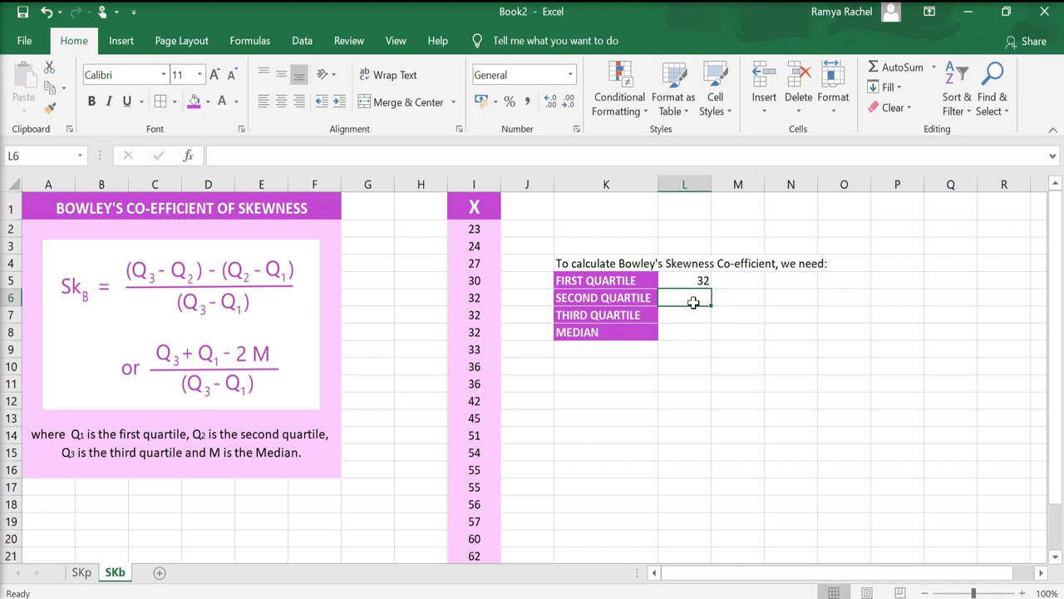
type("=")
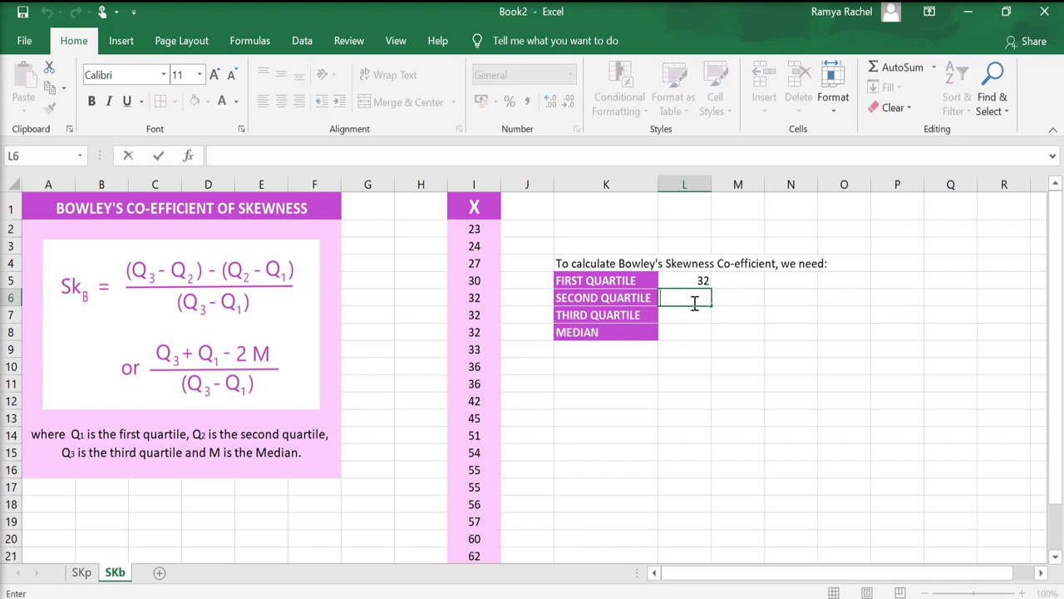
type("=QUAR")
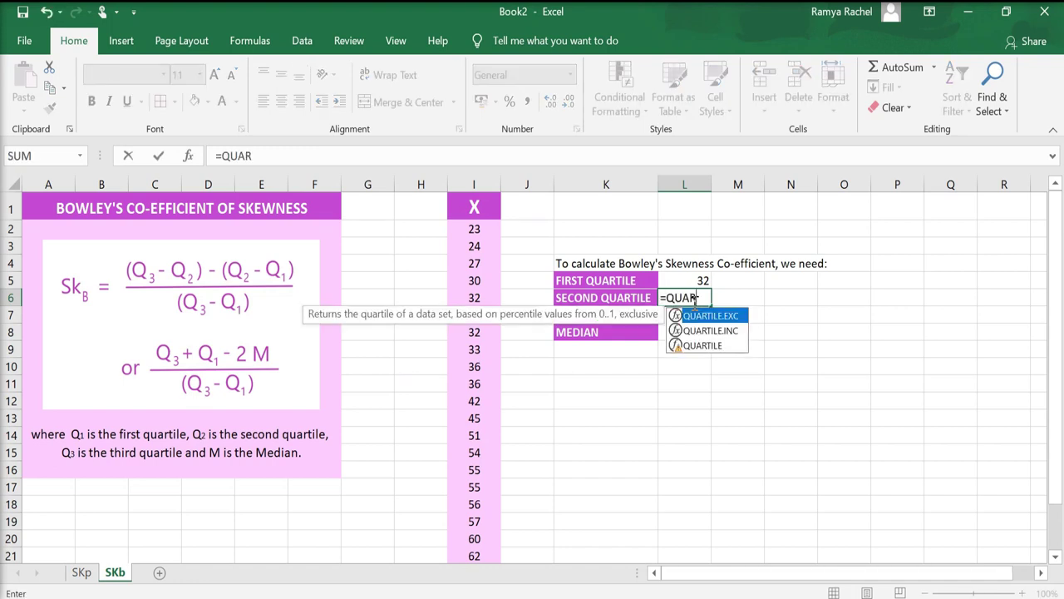
type("LE")
type("(")
left_click_drag(486, 229, 479, 530)
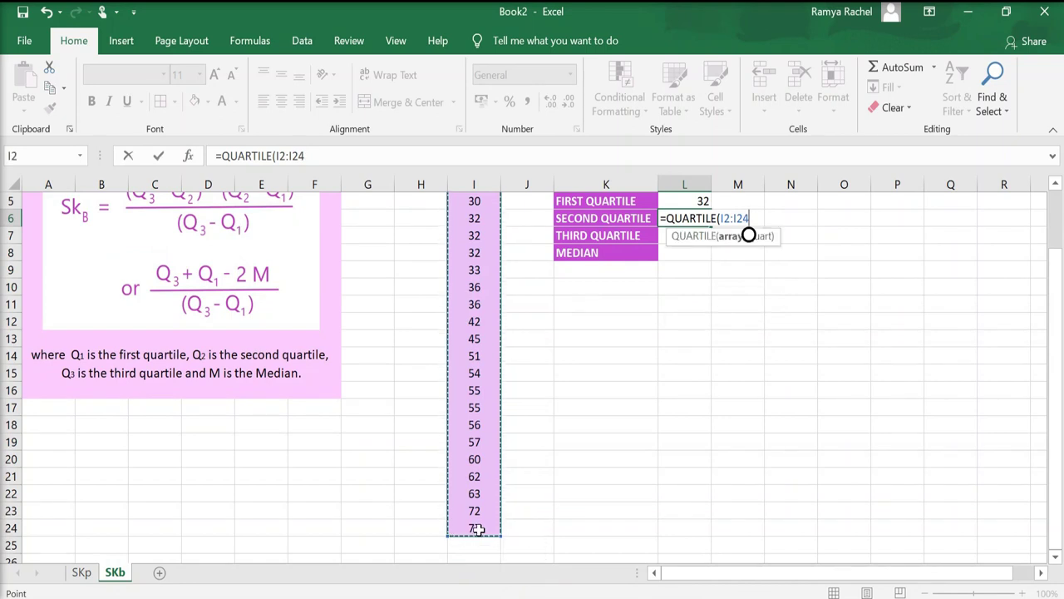
type(",")
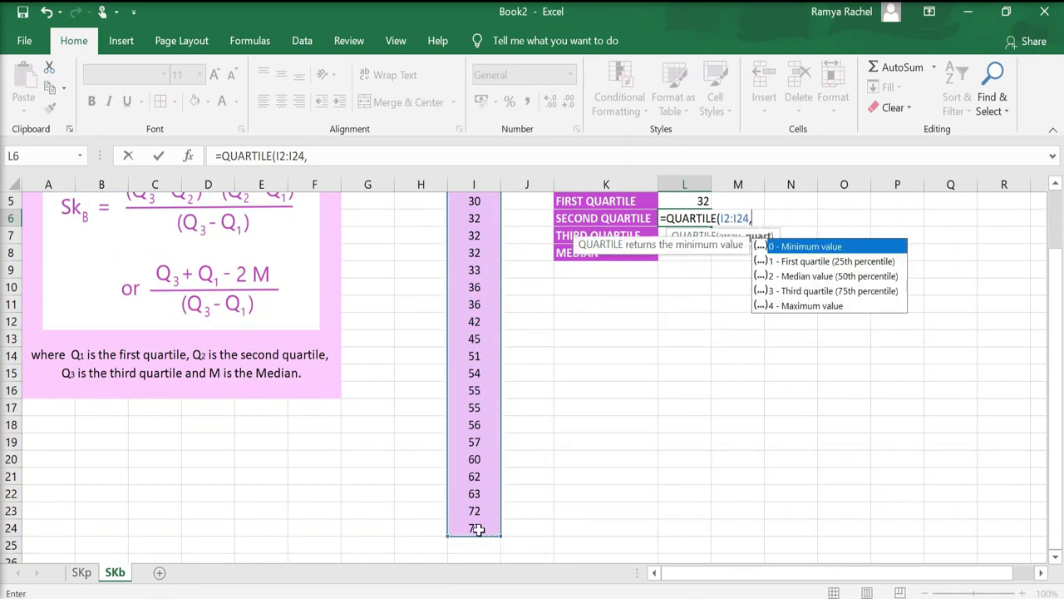
type("2")
type(")")
key("Return")
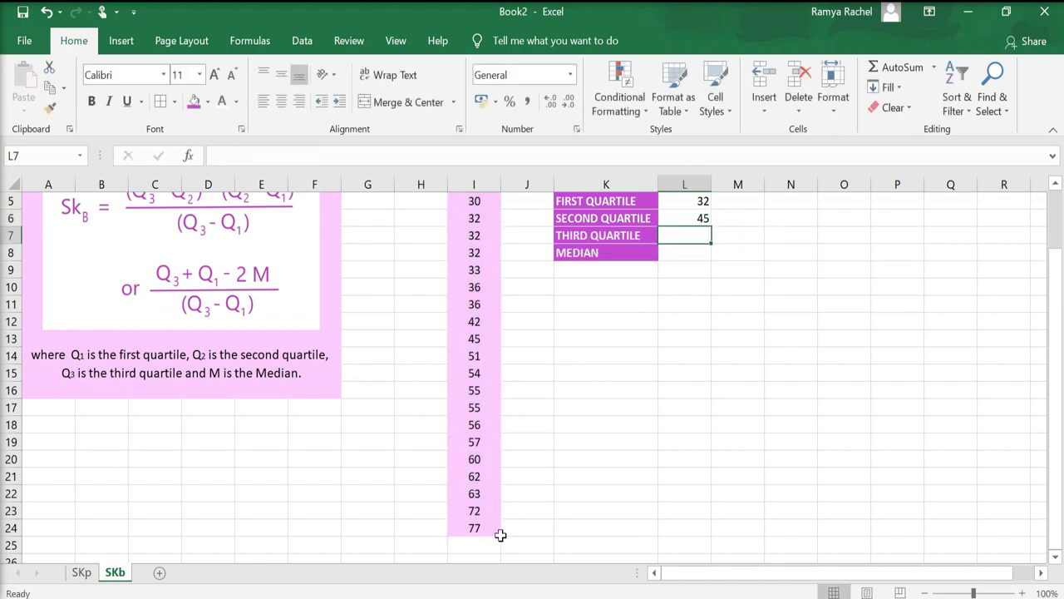
Step: Enter =QUARTILE(I2:I24,3) in L7, giving the third quartile 56.5
scroll(1058, 228, "up", 2)
type("=")
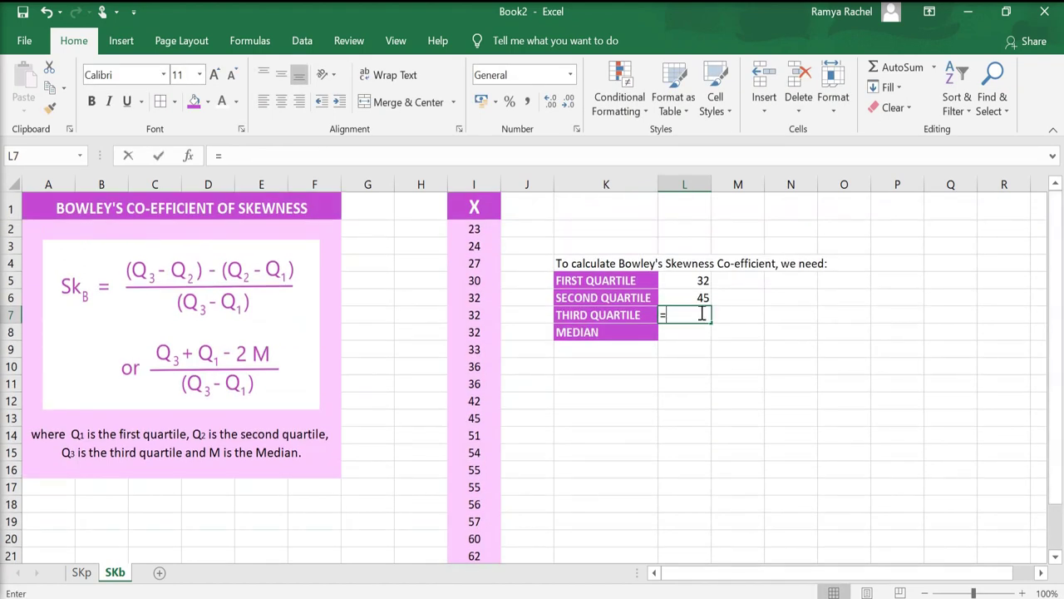
type("QUARTILE")
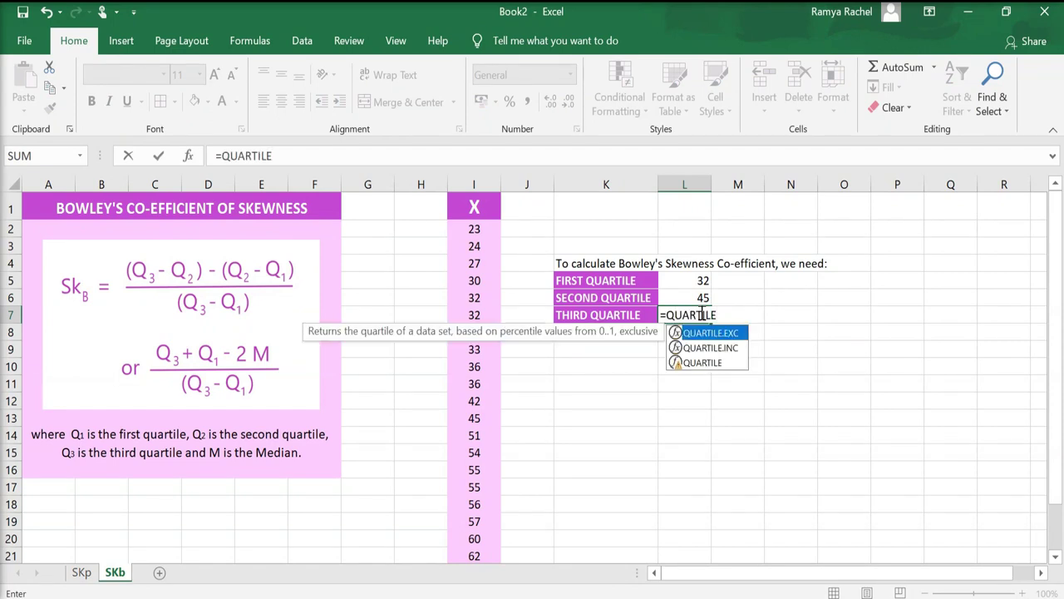
type("(")
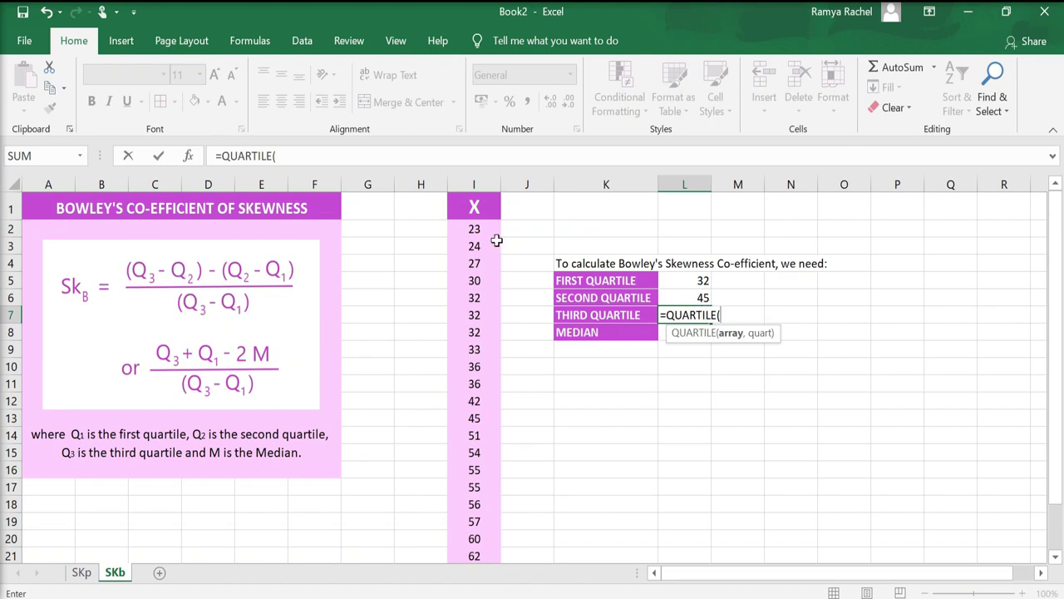
mouse_move(476, 229)
left_mouse_down()
mouse_move(483, 591)
mouse_move(476, 528)
left_mouse_up()
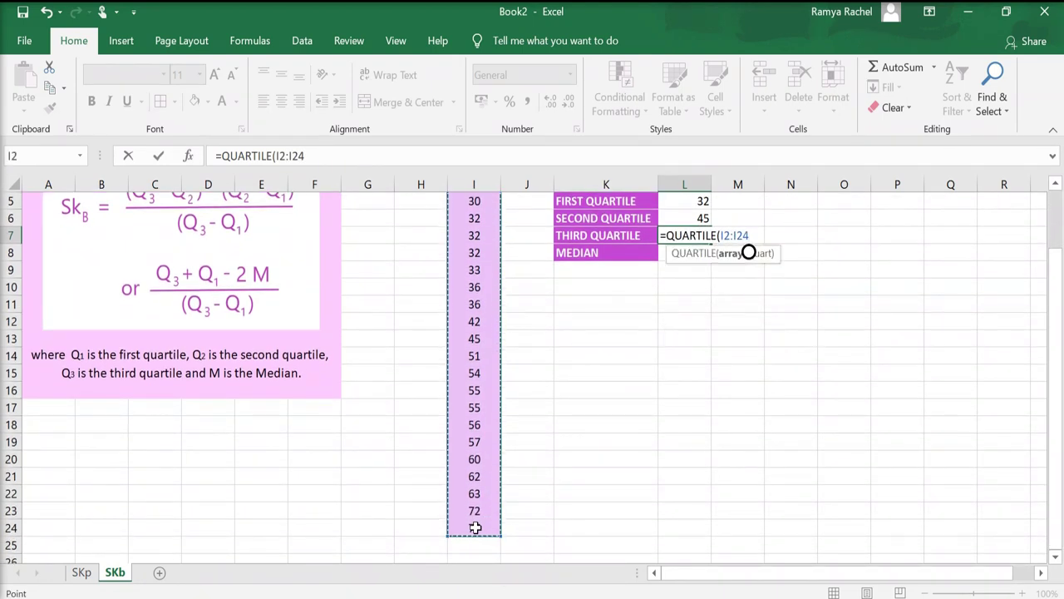
type(",")
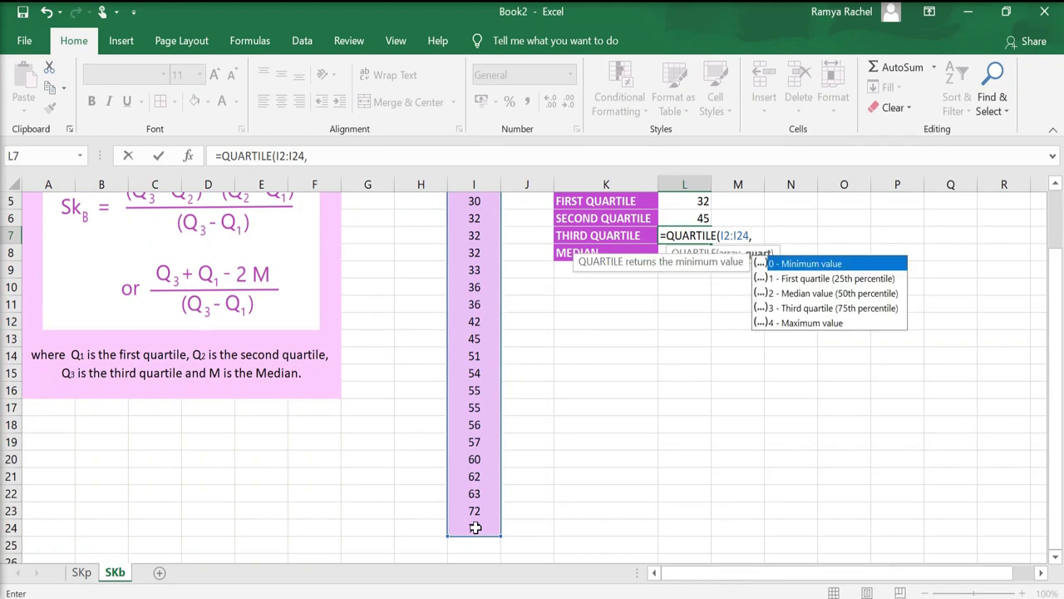
type("3)")
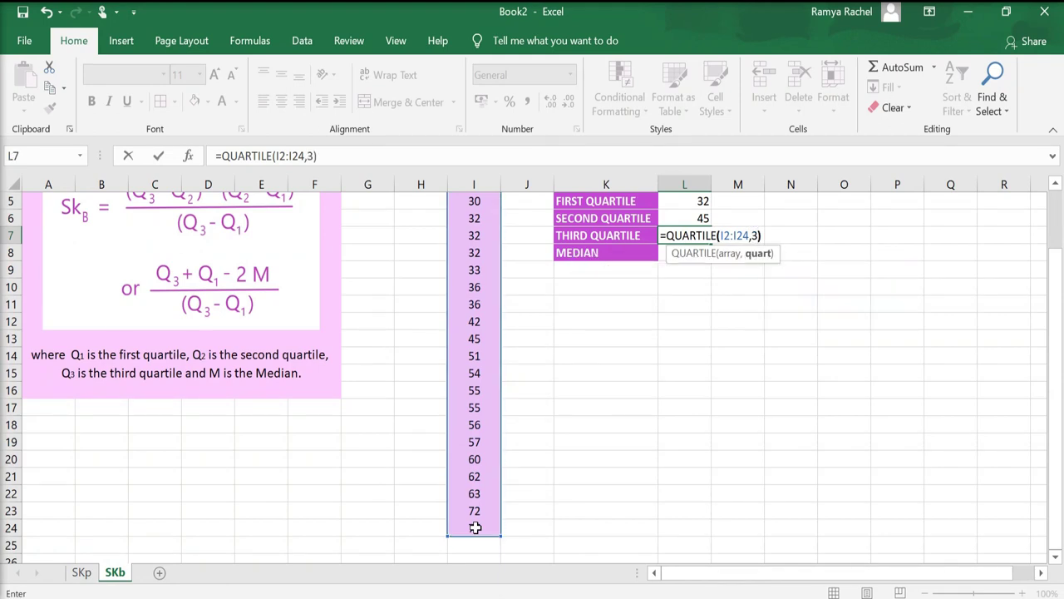
key("Return")
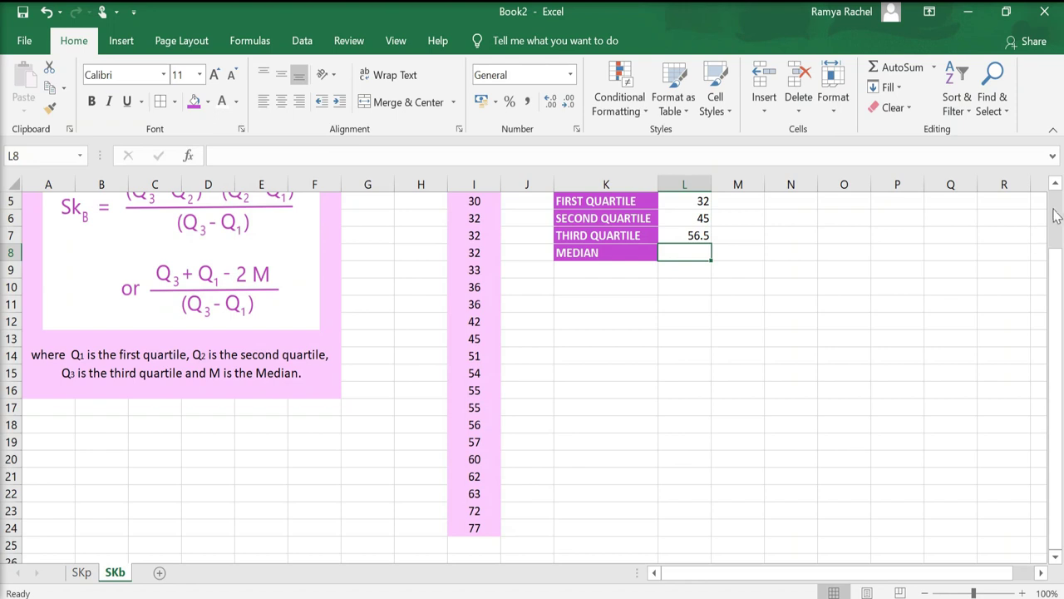
Step: Enter =MEDIAN(I2:I24) in L8, giving the median 45
left_click_drag(1058, 218, 1058, 199)
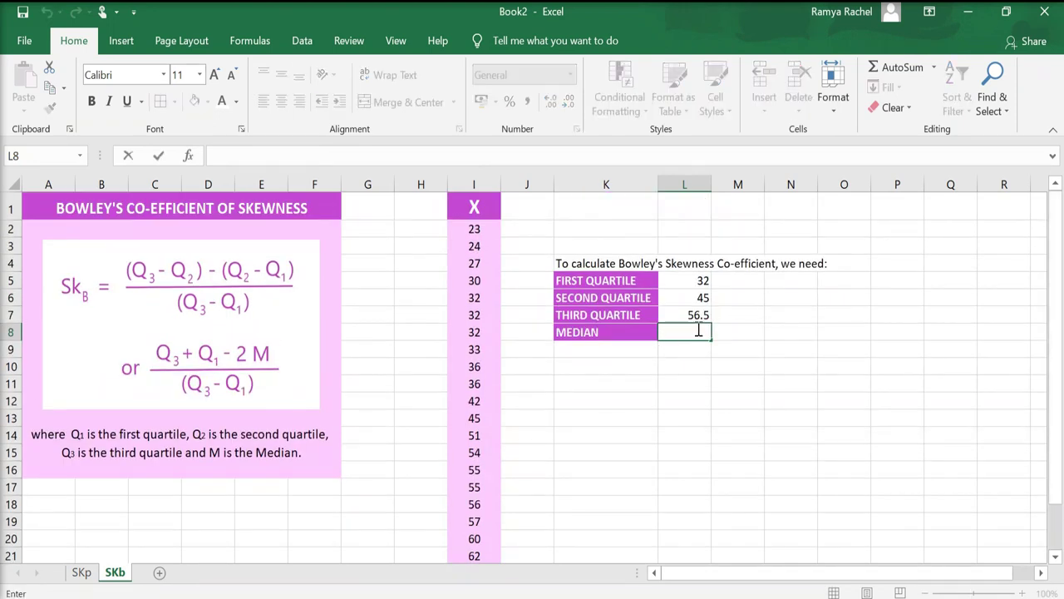
type("=")
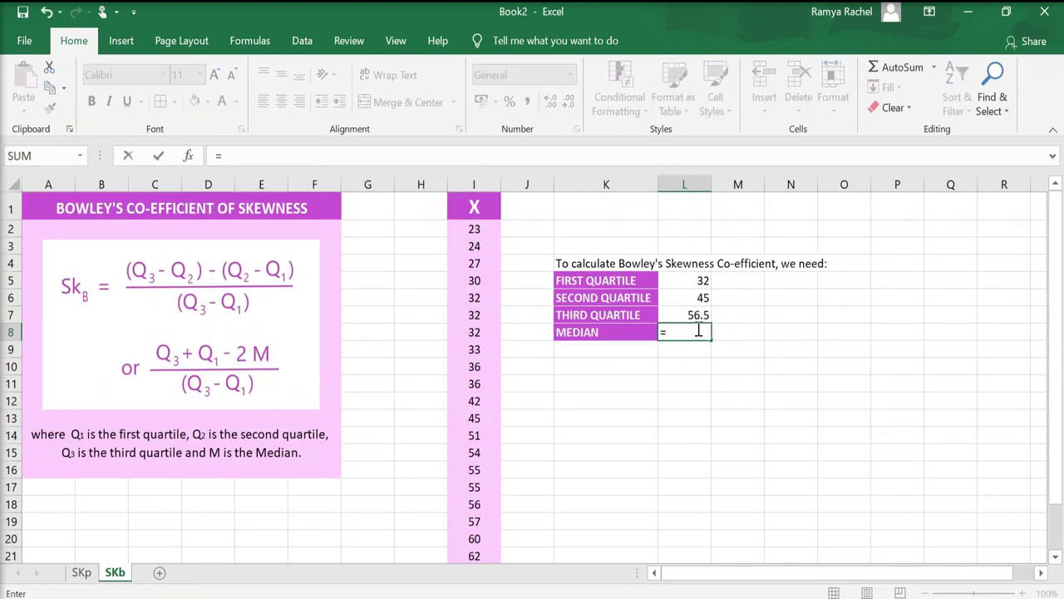
type("MEDIAN")
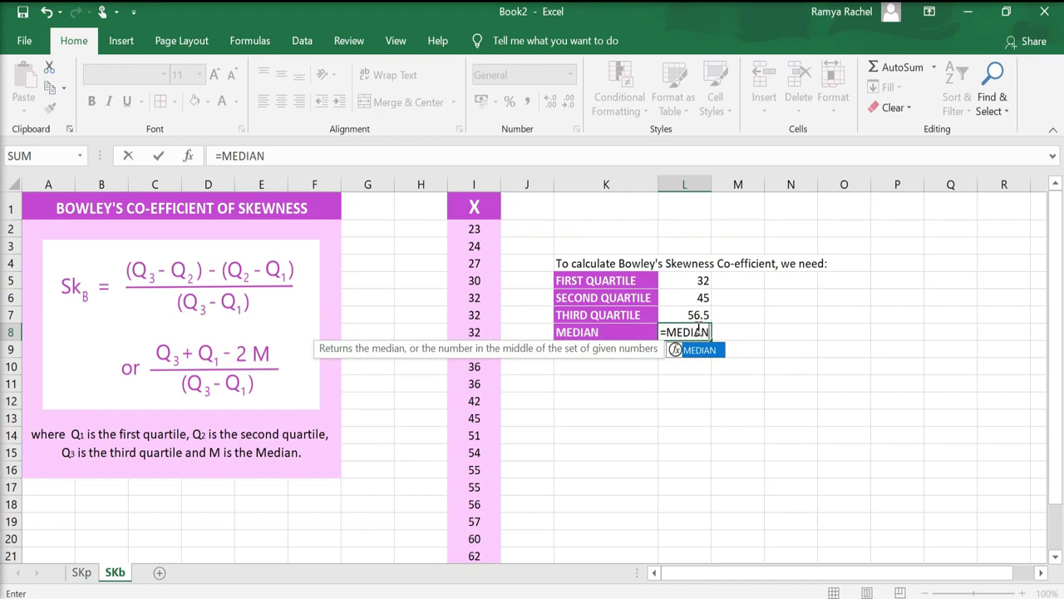
type("(")
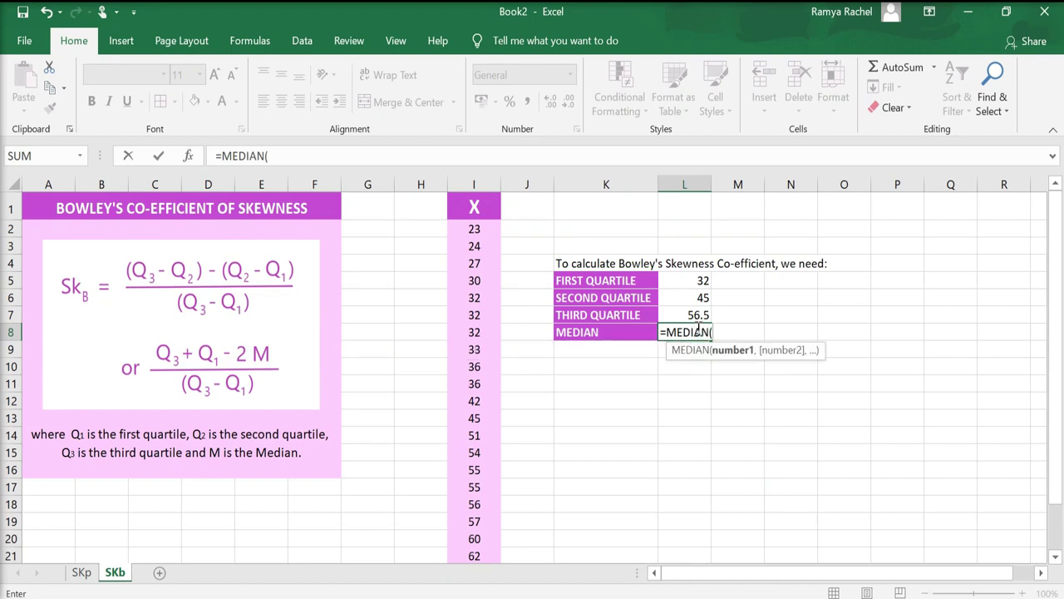
mouse_move(466, 229)
left_mouse_down()
mouse_move(491, 570)
mouse_move(485, 542)
left_mouse_up()
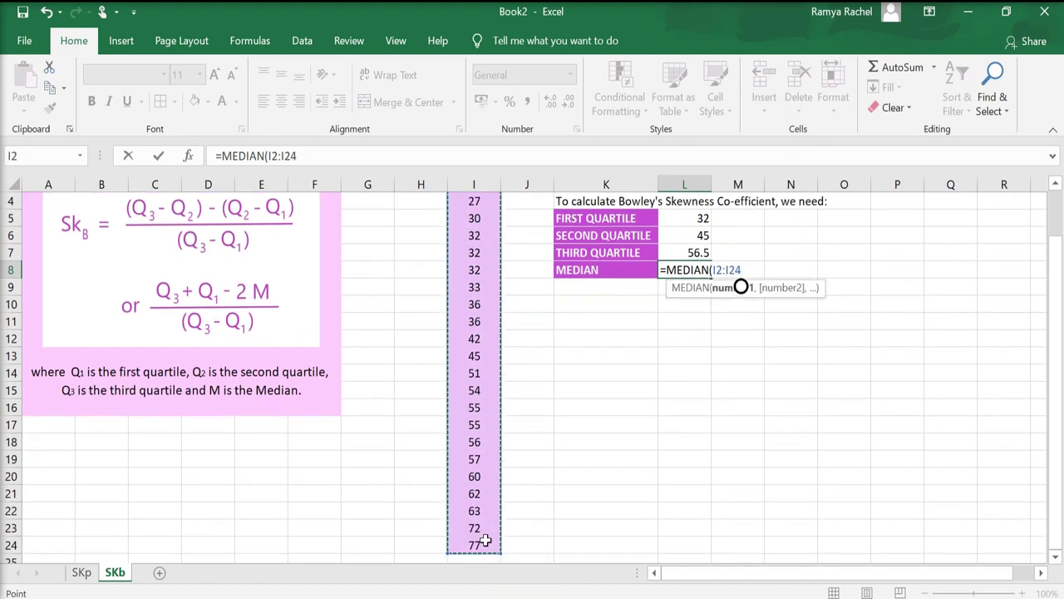
type(")")
key("Return")
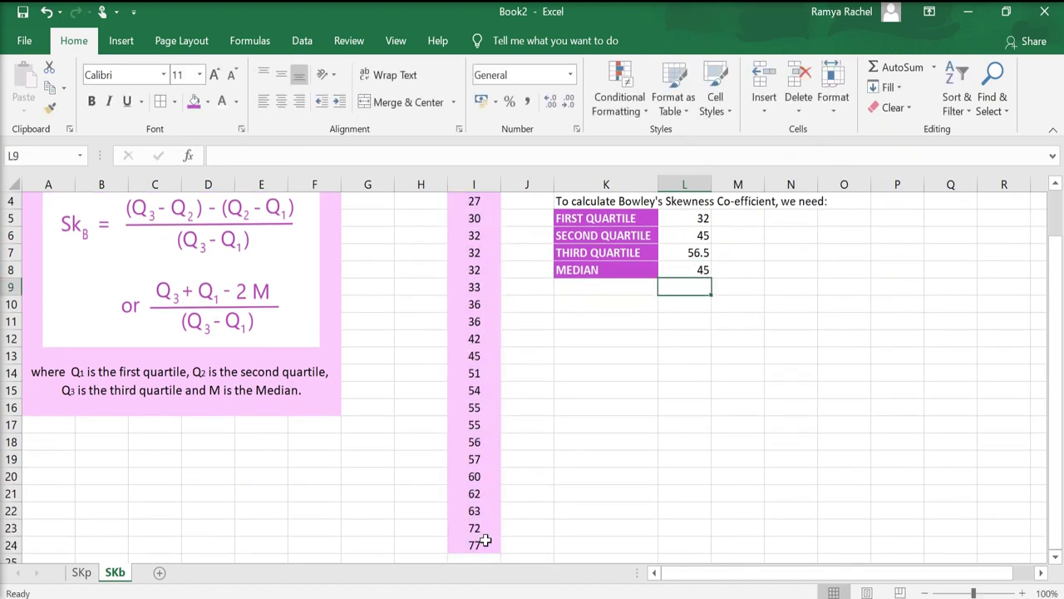
Step: Write a note in K10 that the median equals the second quartile, then start replacing it with 'Now let's use the first formula'
scroll(1058, 211, "up", 1)
left_click(632, 367)
type("You can see that the Median value is the same as the second quartile..")
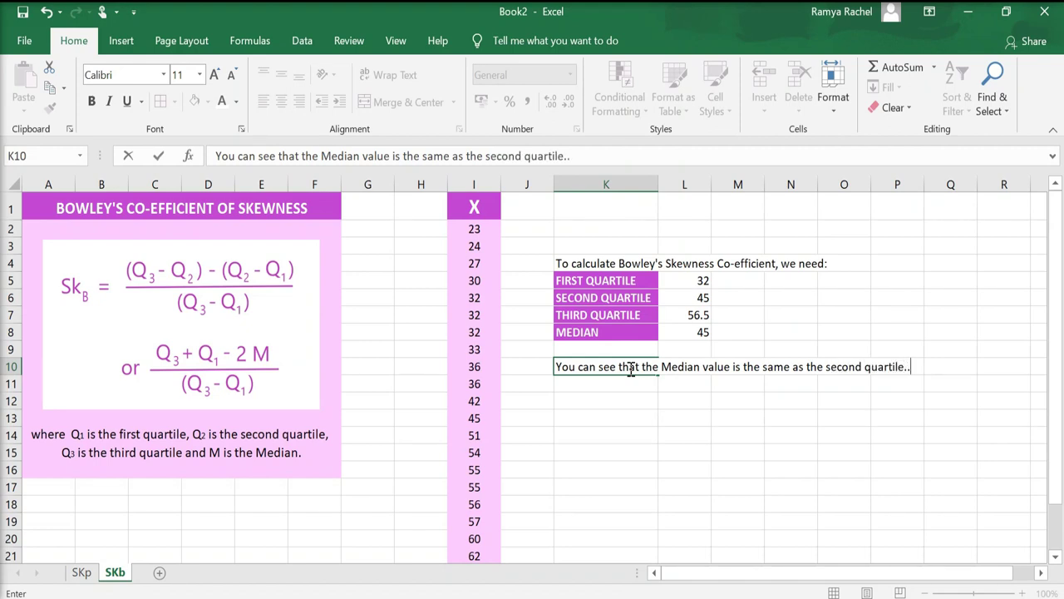
key("Escape")
type("Now let's use the first formula.")
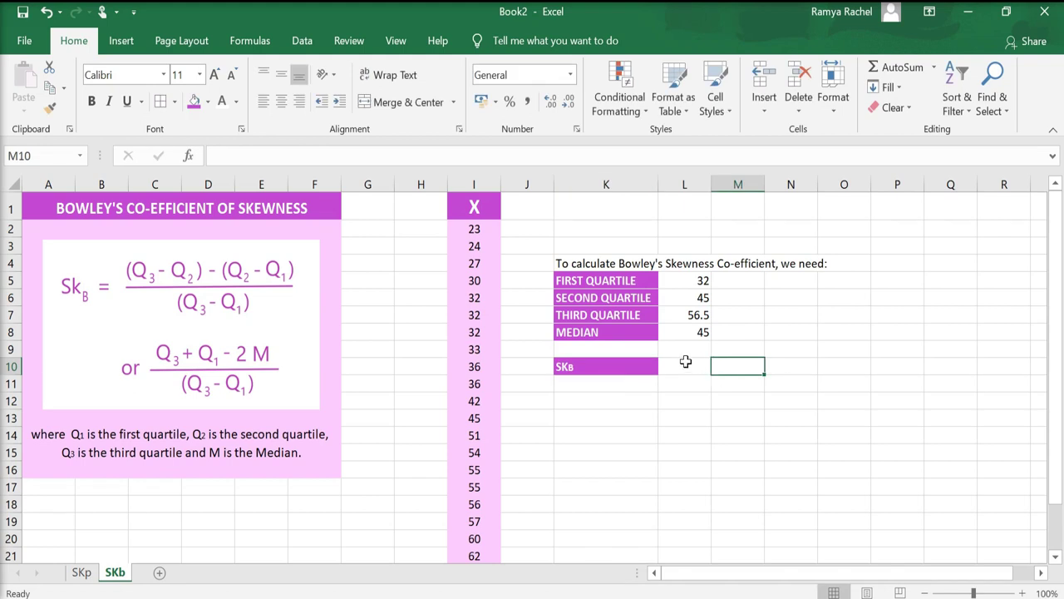
Step: Label rows Q3-Q2, Q2-Q1 and Q3-Q1 in K11:K13 below SkB
left_click(685, 361)
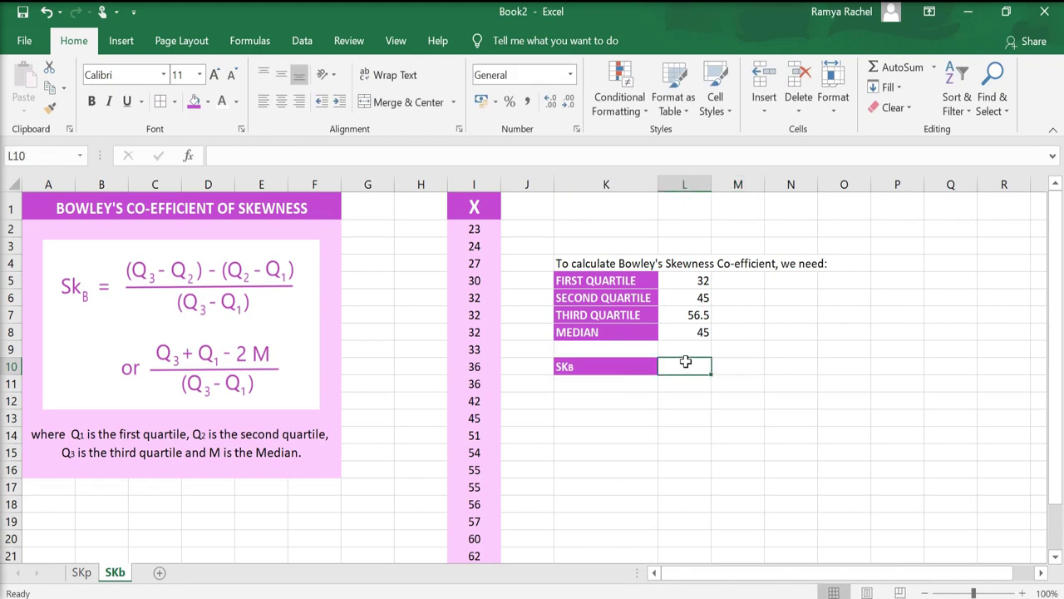
type("Q3-Q2")
key("Return")
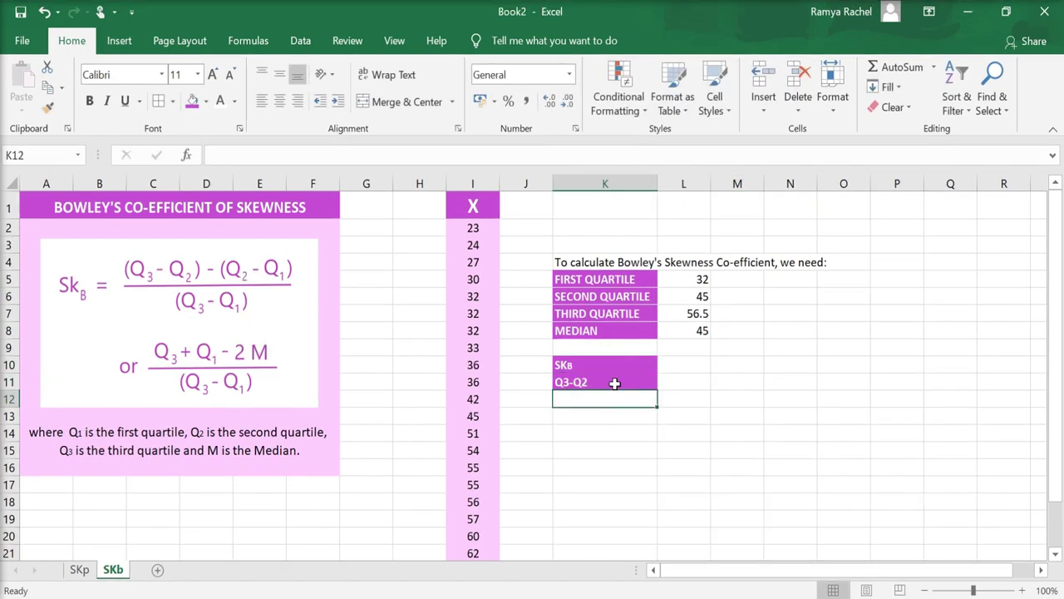
type("Q2-Q1")
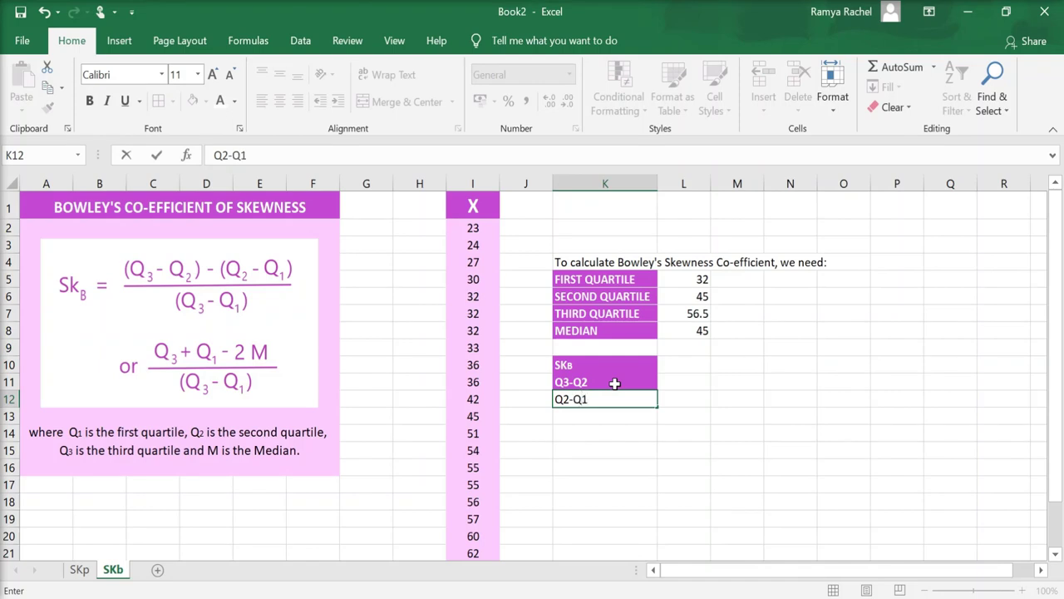
key("Return")
type("Q3-Q1")
key("Return")
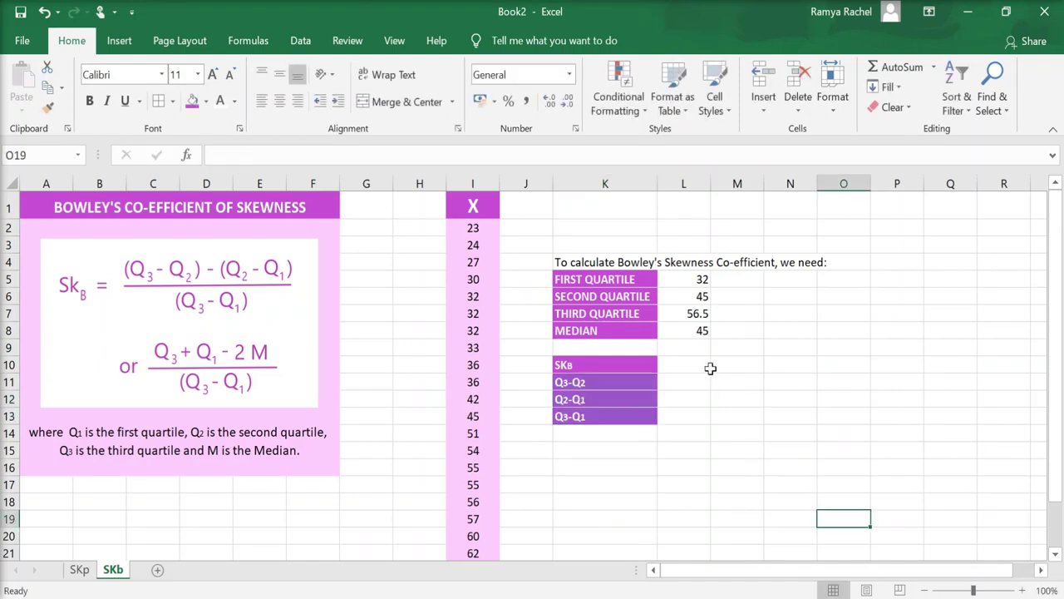
Step: Enter =L7-L6, =L6-L5 and =L7-L5 in L11:L13, giving 11.5, 13 and 24.5
left_click(695, 380)
type("=")
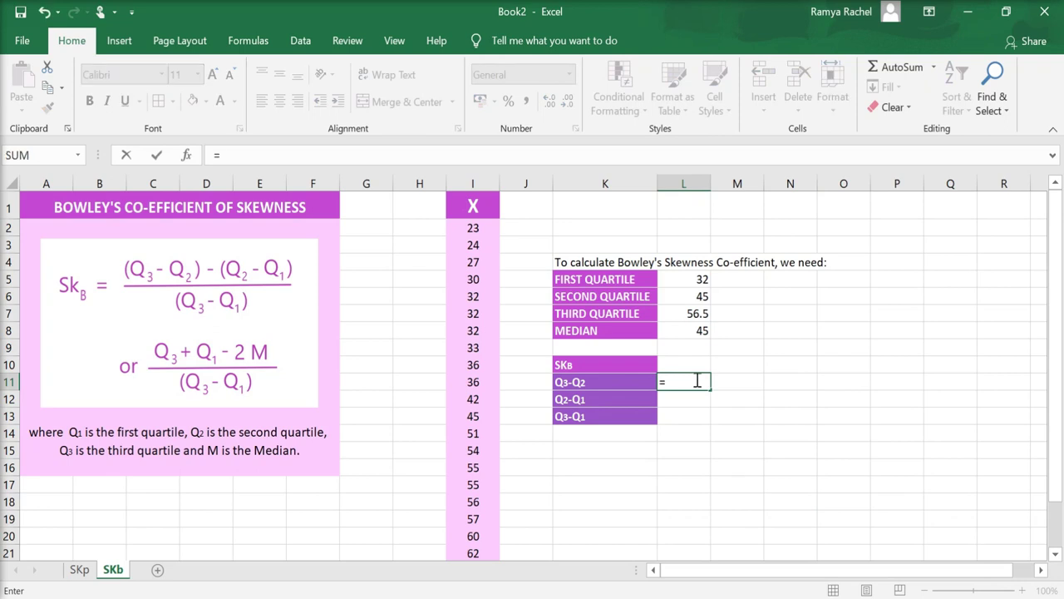
left_click(690, 311)
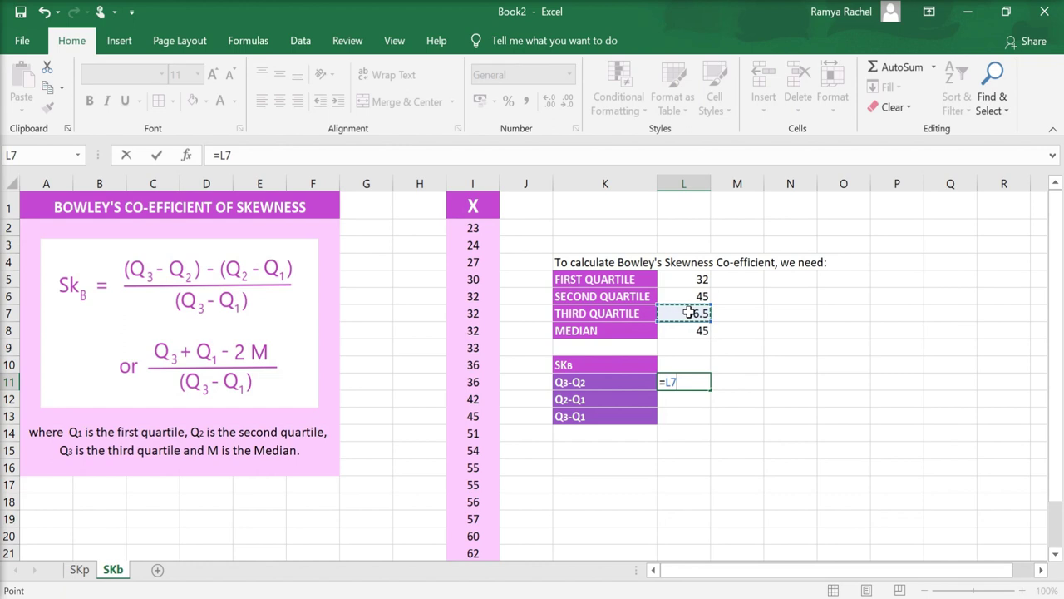
type("-")
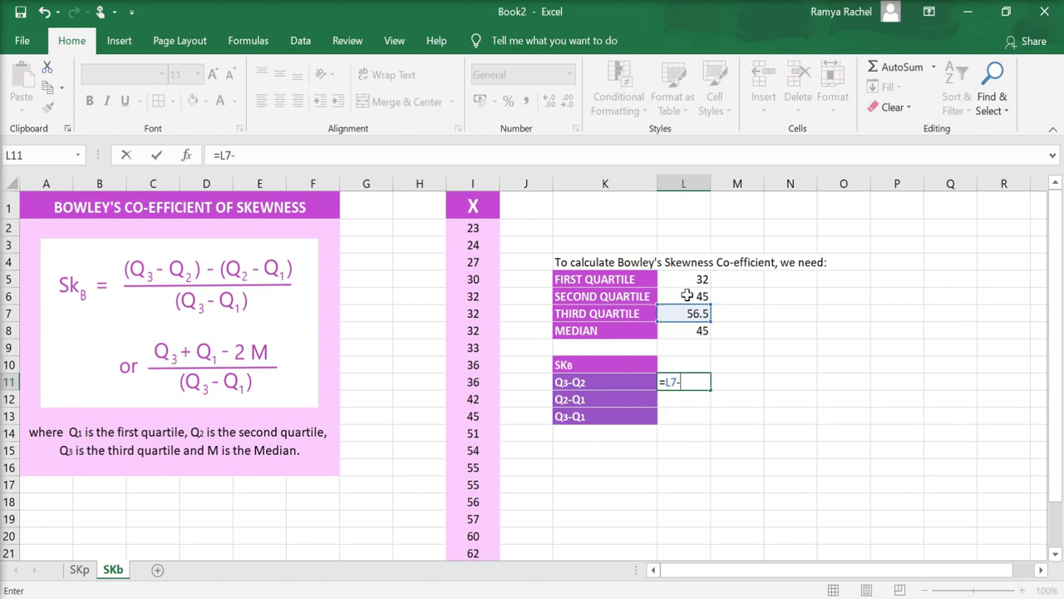
left_click(686, 295)
key("Return")
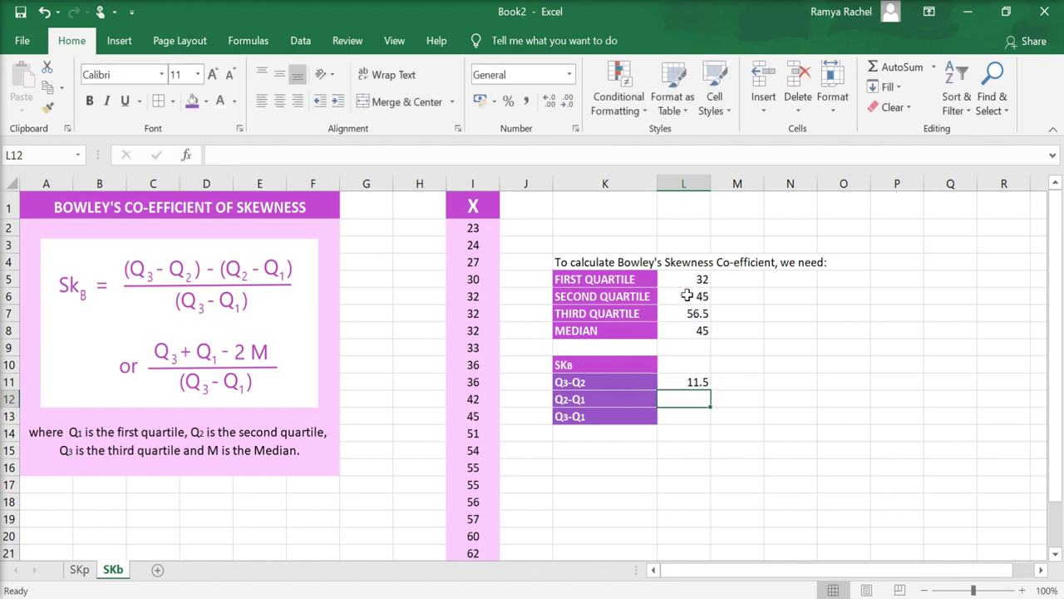
type("=")
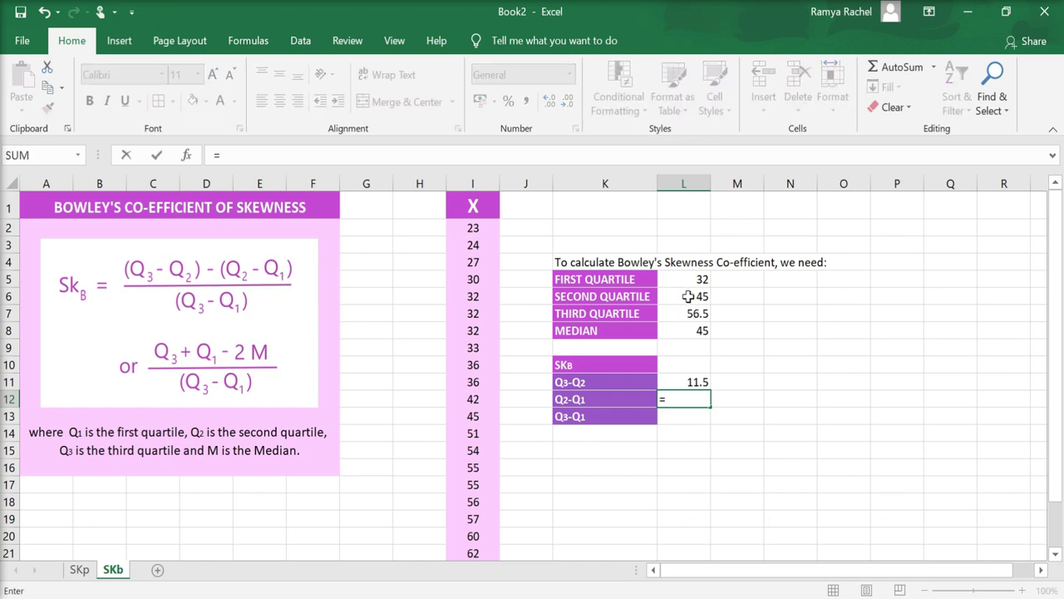
left_click(689, 296)
type("-")
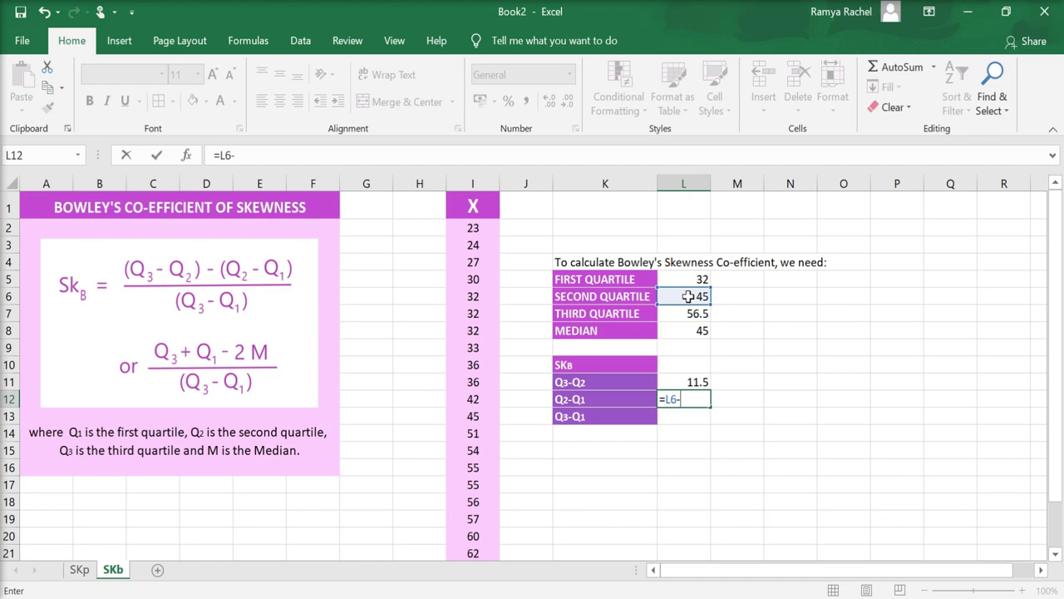
left_click(688, 275)
key("Return")
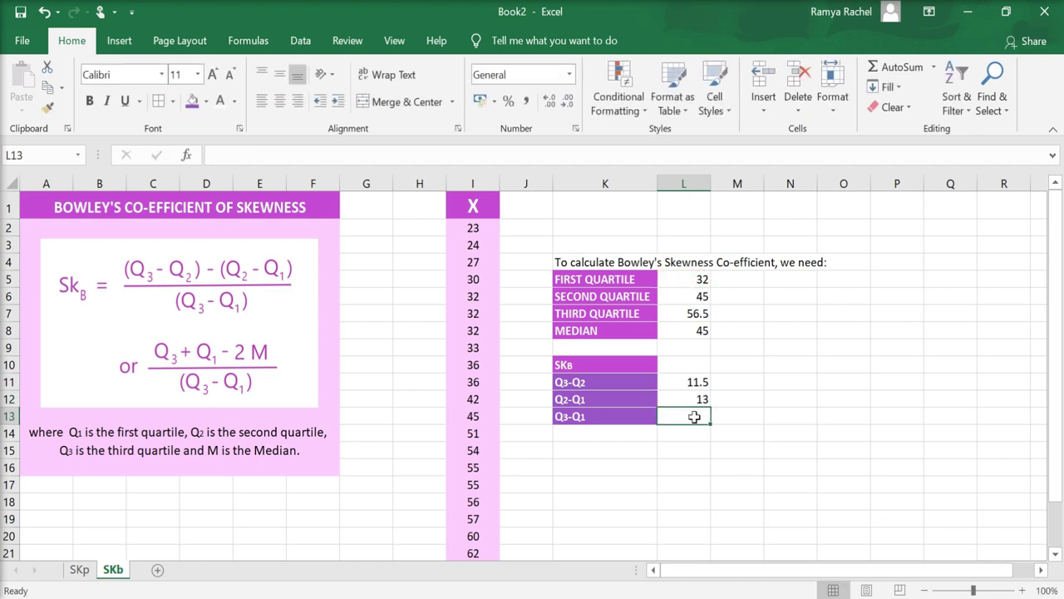
type("=")
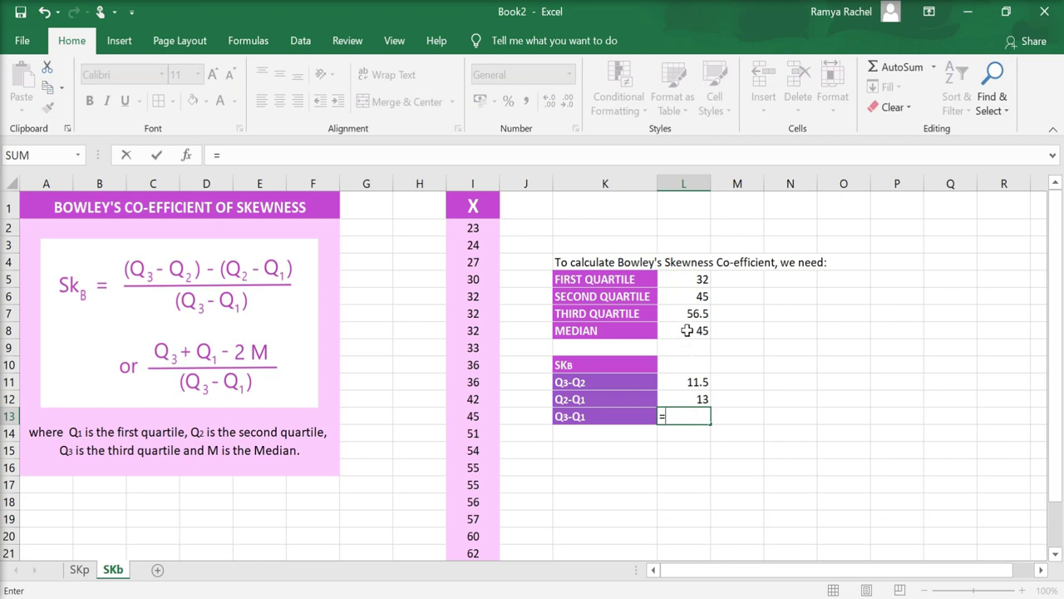
left_click(690, 314)
type("-")
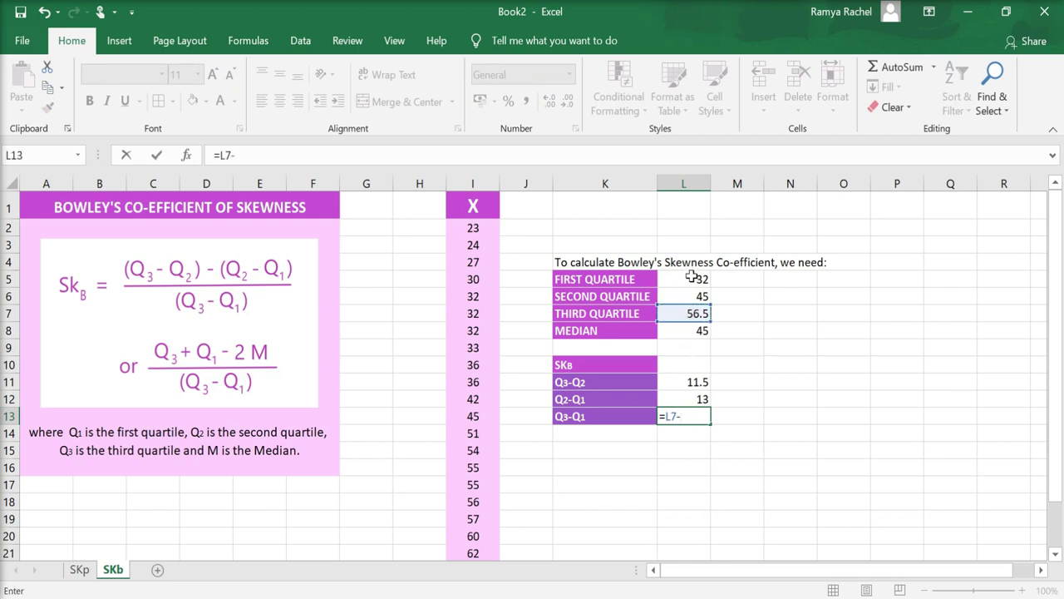
left_click(692, 278)
key("Return")
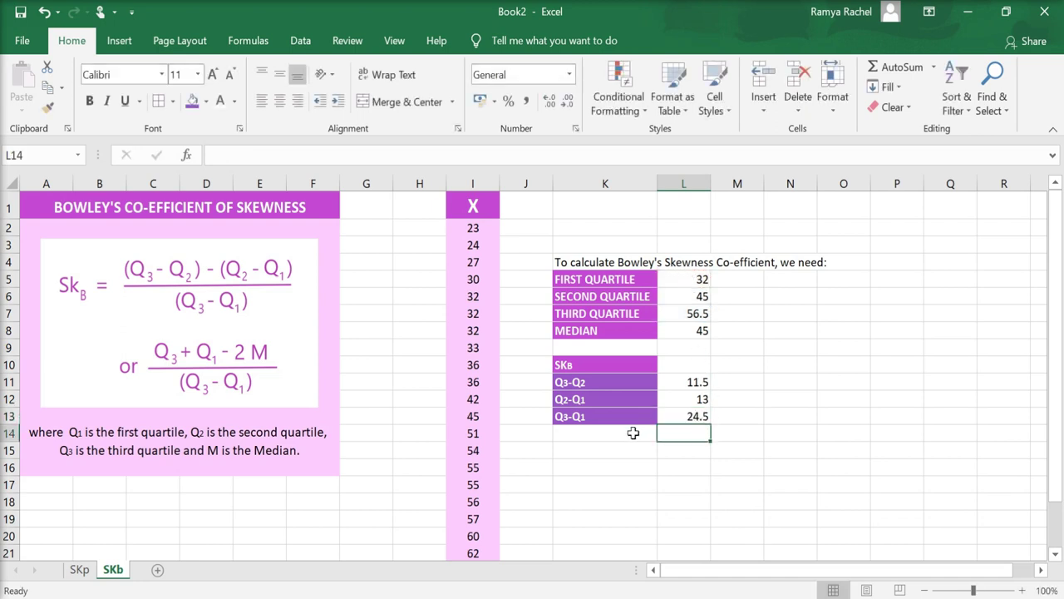
Step: Enter the SkB formula =(L11-L12)/L13 in L10
left_click(691, 366)
type("=")
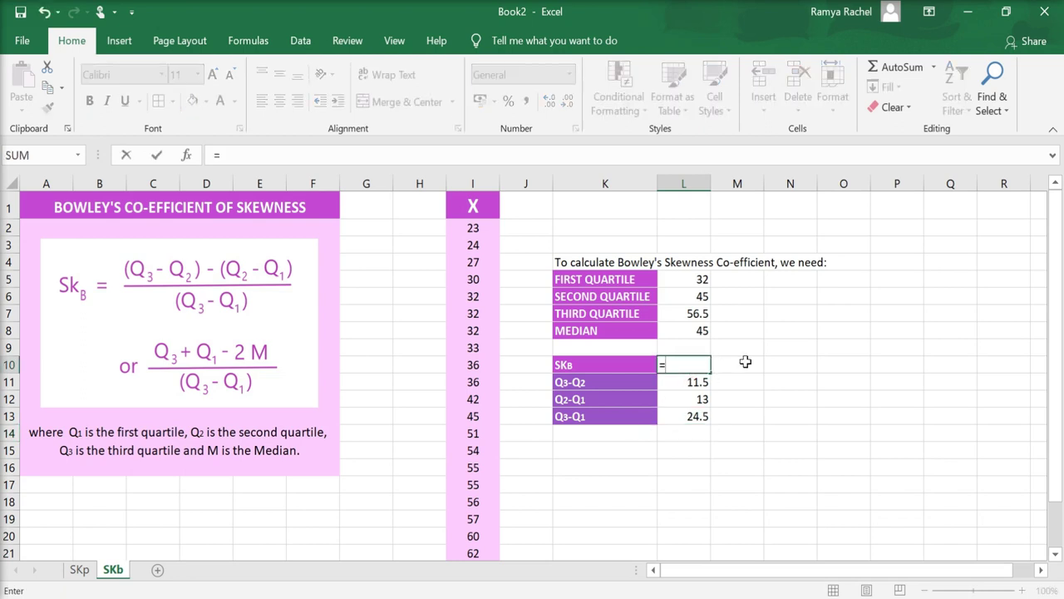
left_click(693, 379)
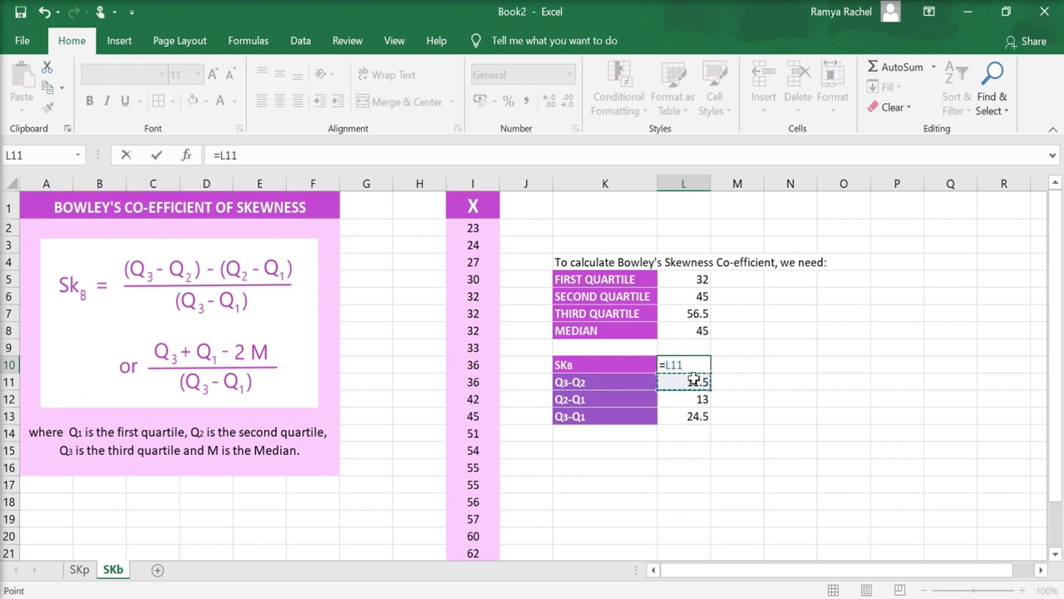
type("-")
left_click(694, 400)
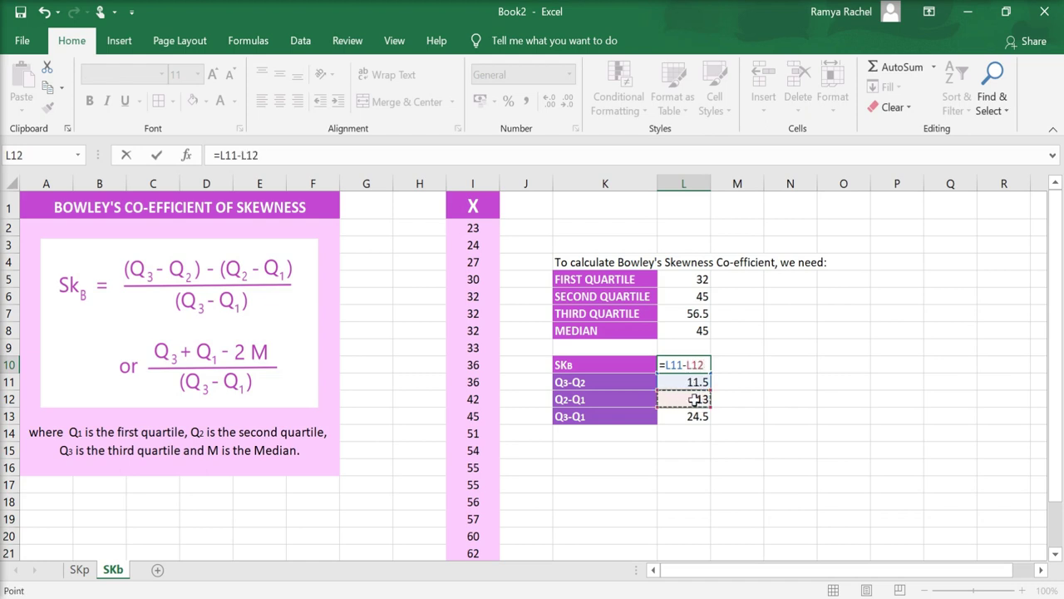
type(")")
type("/")
left_click(679, 416)
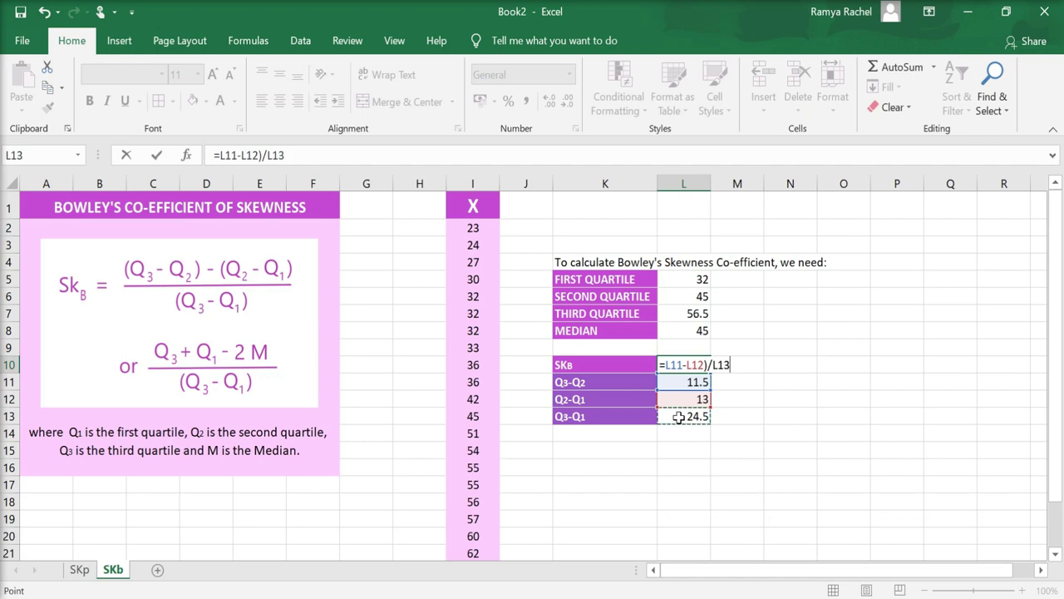
left_click(667, 364)
type("(")
key("Return")
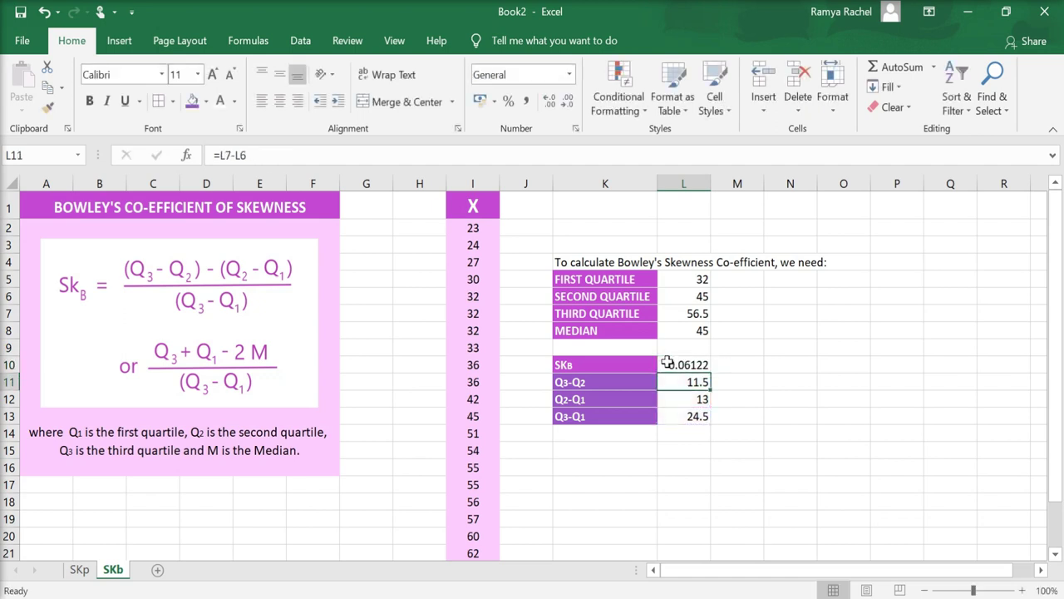
Step: Reduce L10's decimal places so SkB displays -0.06
left_click(668, 364)
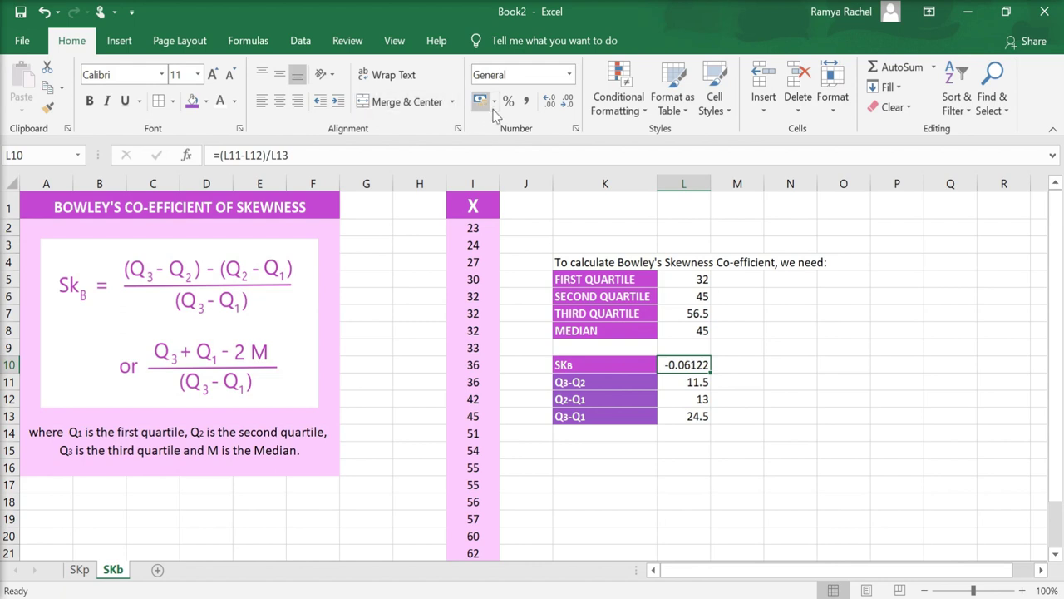
left_click(567, 102)
left_click(568, 102)
left_click(567, 101)
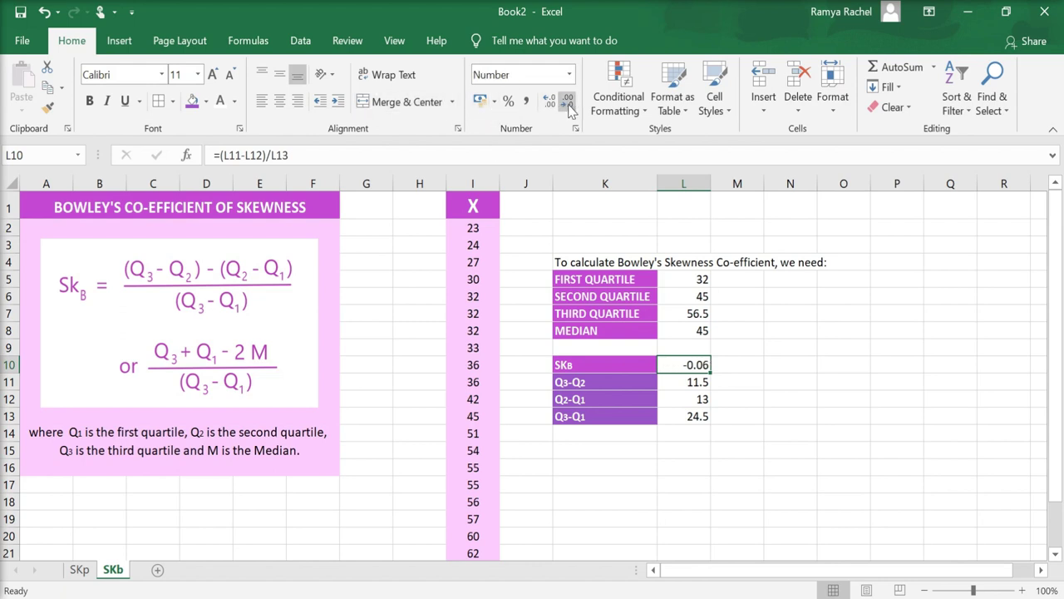
left_click(792, 376)
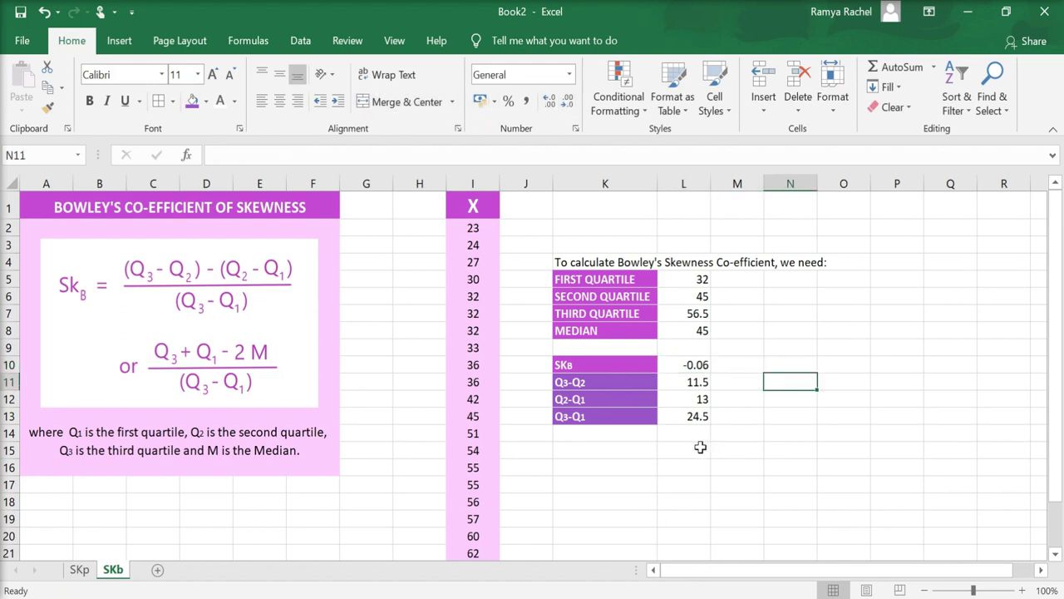
left_click(582, 449)
Step: Discard the note typed in K15 and paste the copied label block there instead
type("Or... you can use this formula...")
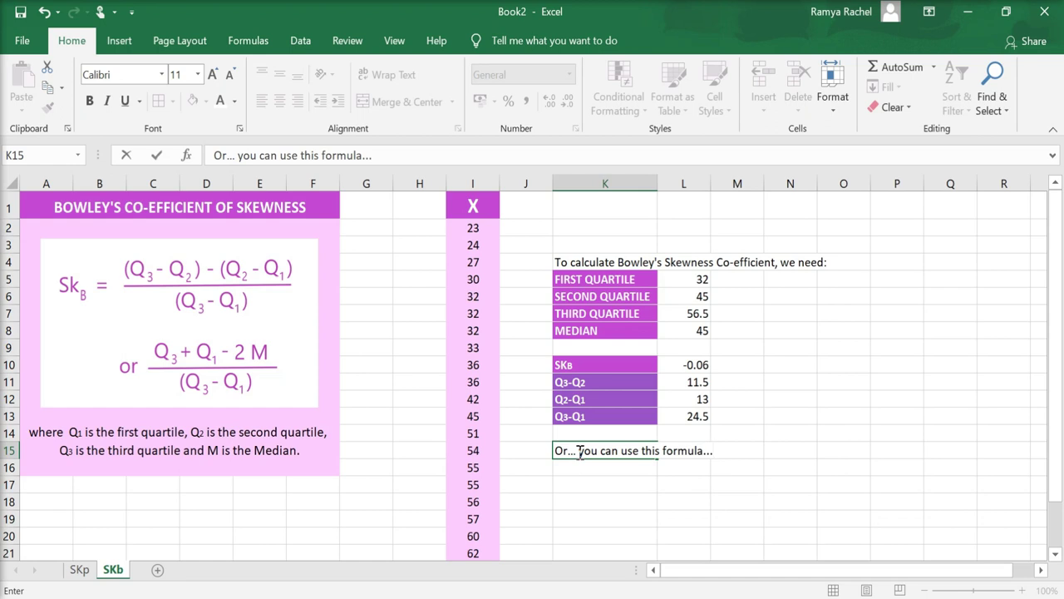
key("Escape")
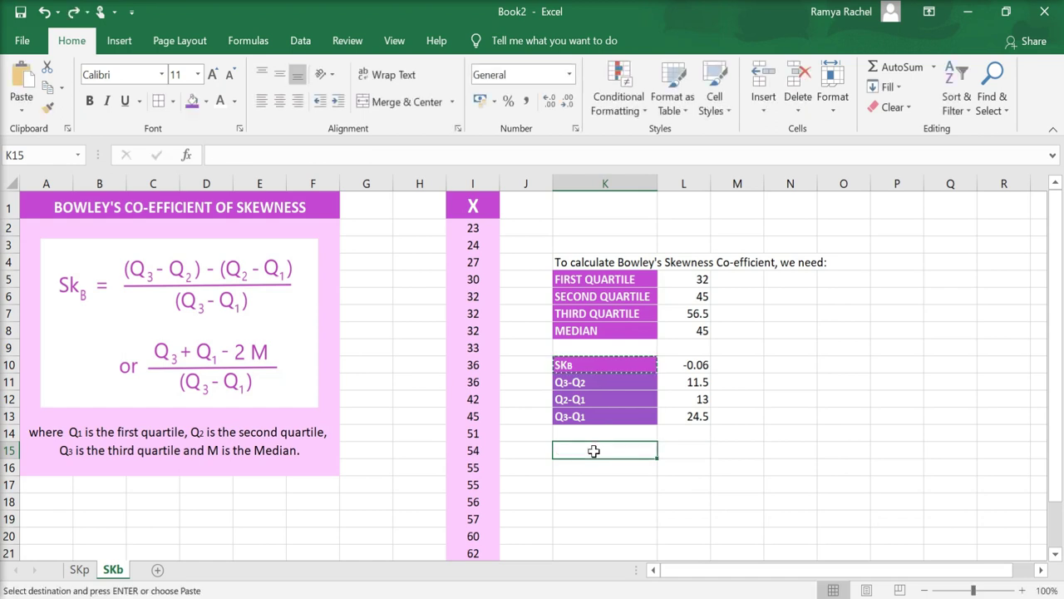
key("ctrl+v")
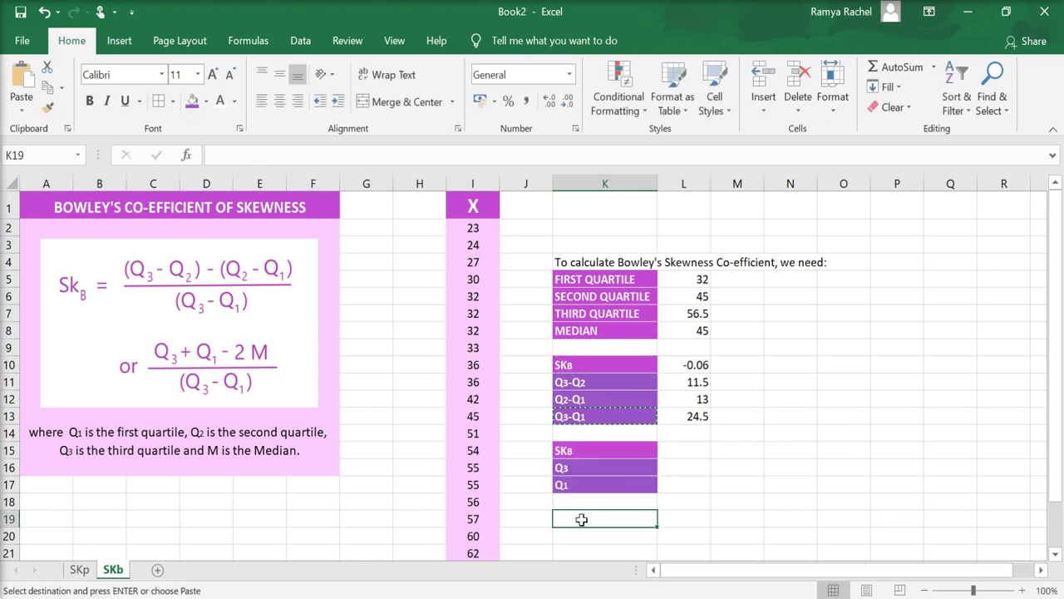
left_click(703, 467)
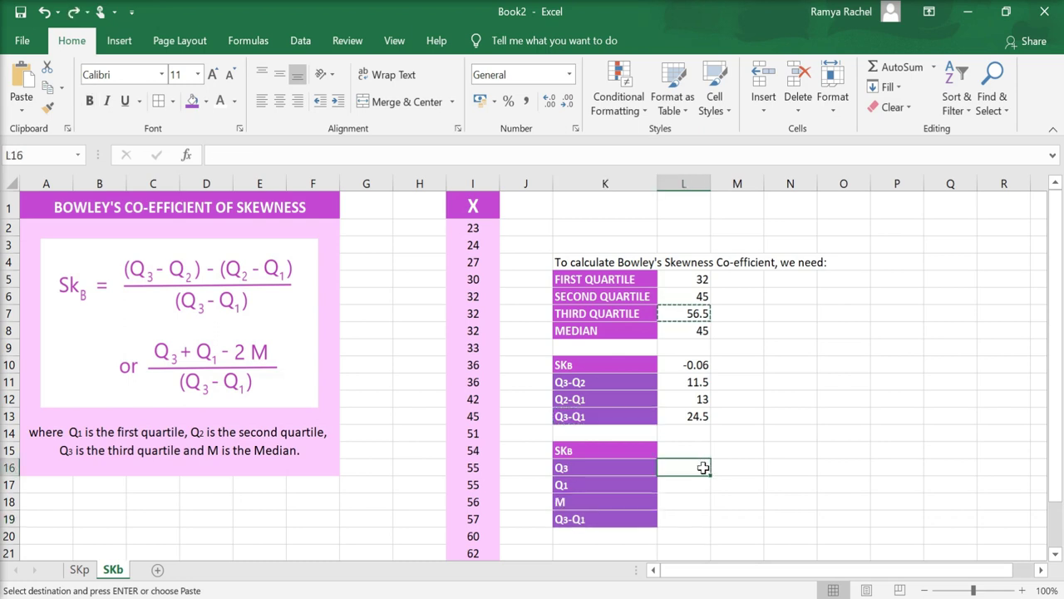
Step: Link L16:L19 to L7, L5, L8 and L13, showing 56.5, 32, 45 and 24.5
type("=")
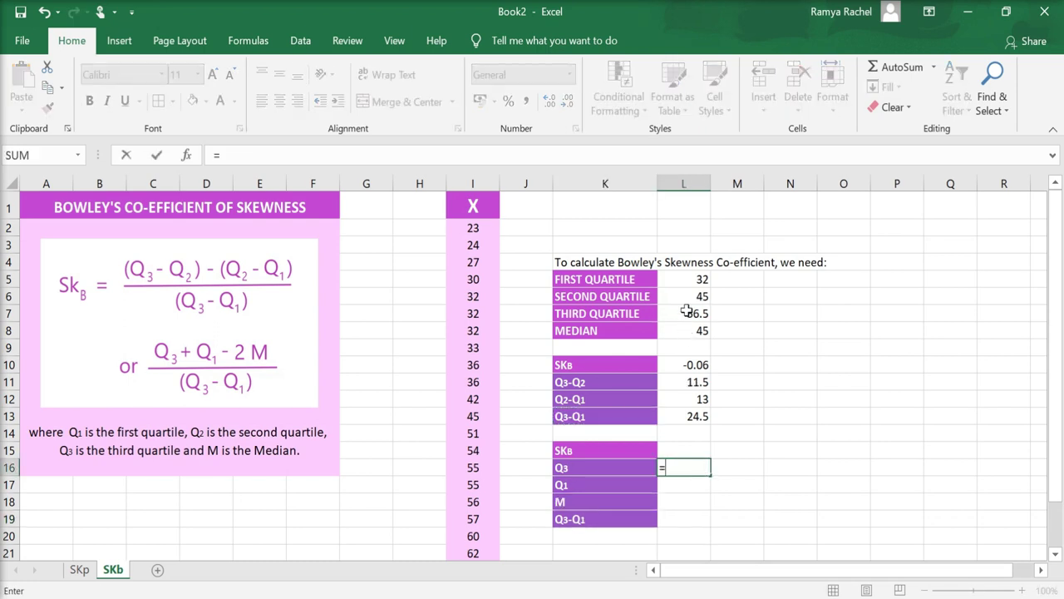
left_click(685, 311)
key("Return")
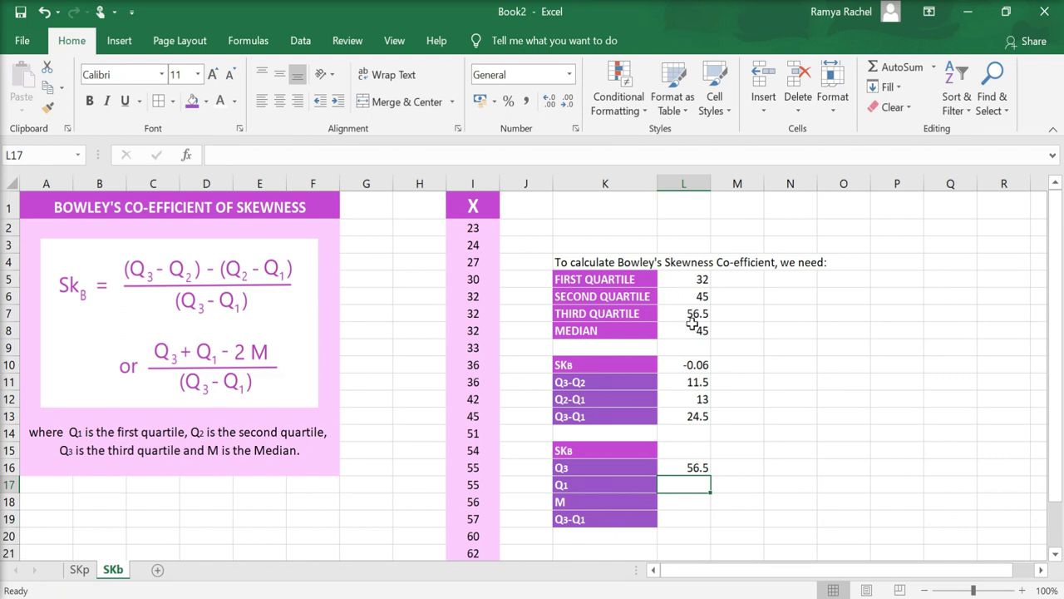
type("=")
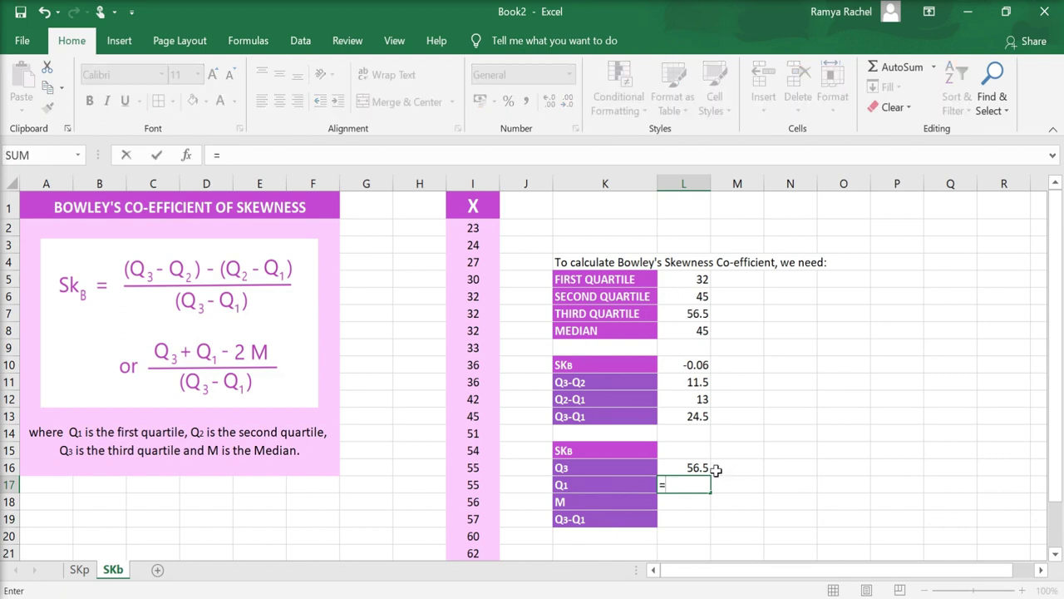
left_click(690, 281)
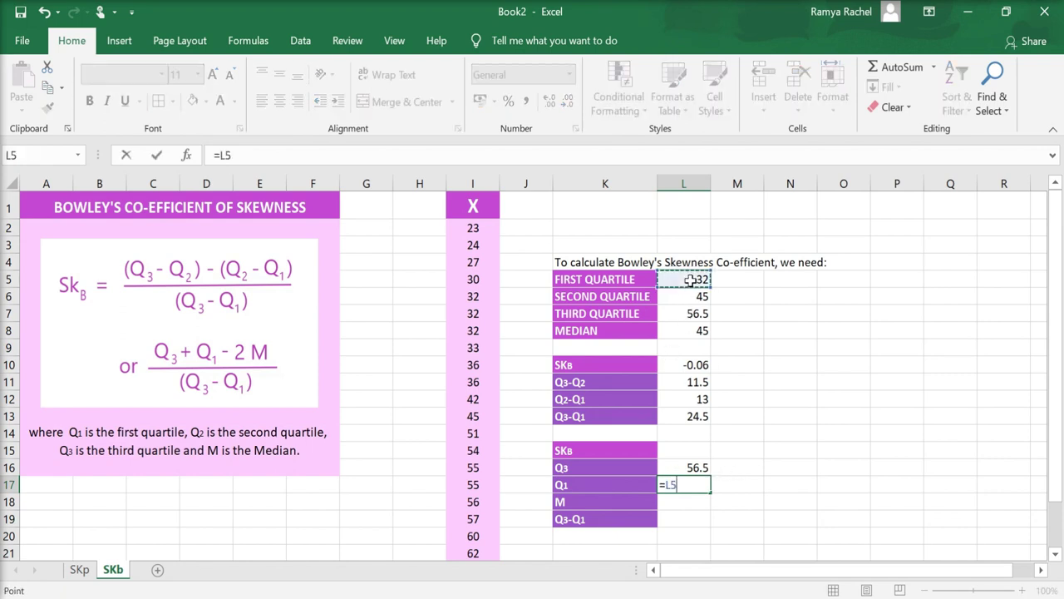
key("Return")
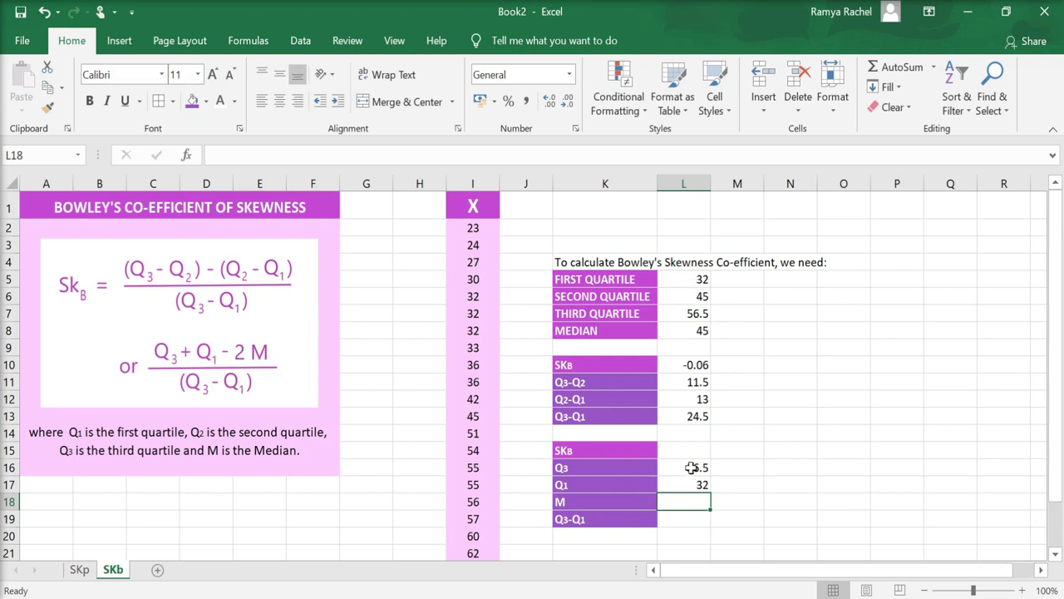
type("=")
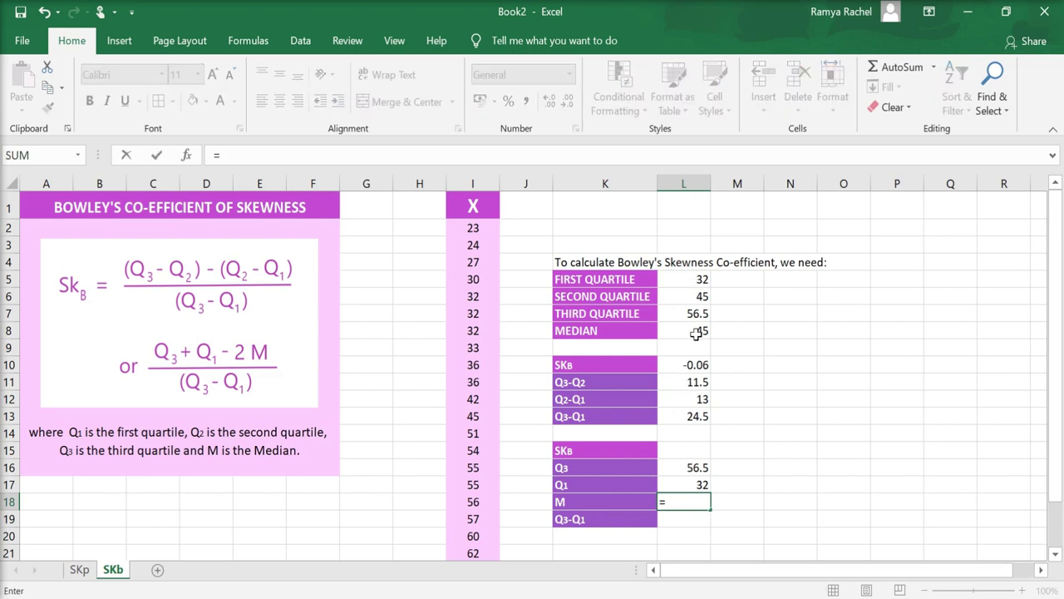
left_click(696, 331)
key("Return")
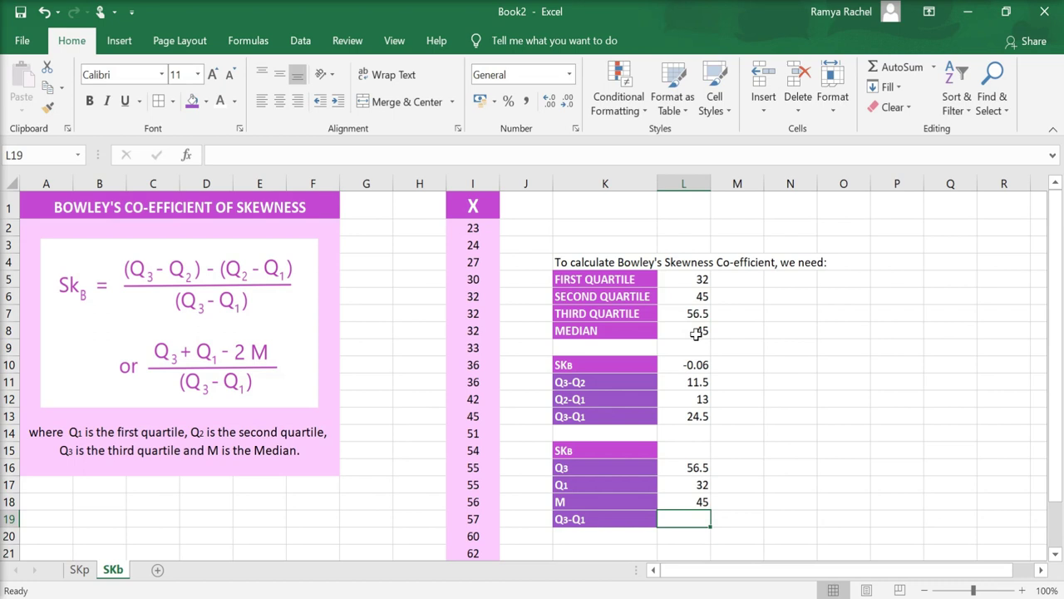
type("=")
left_click(682, 418)
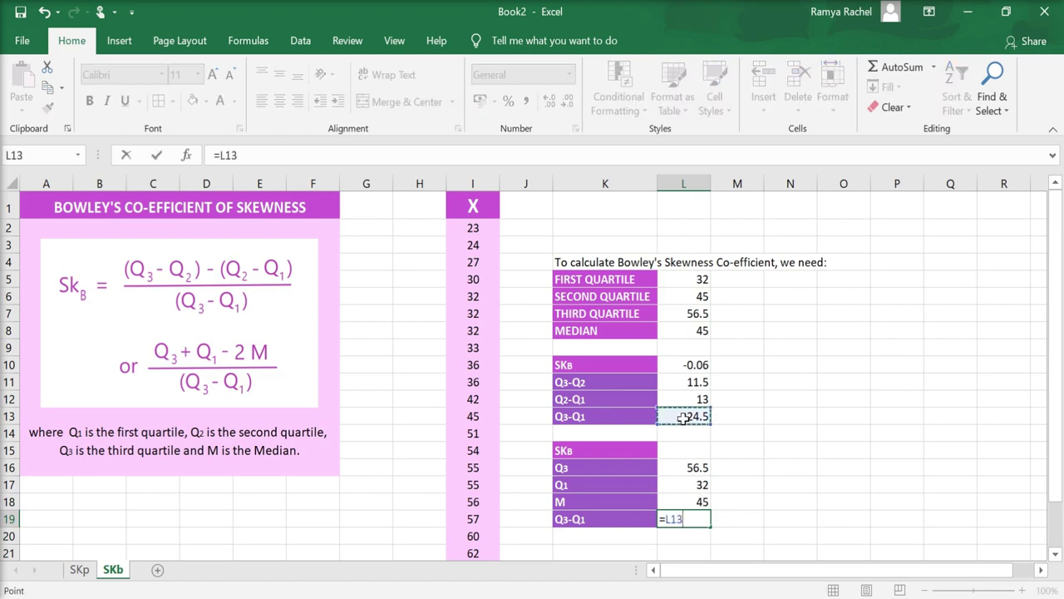
key("Return")
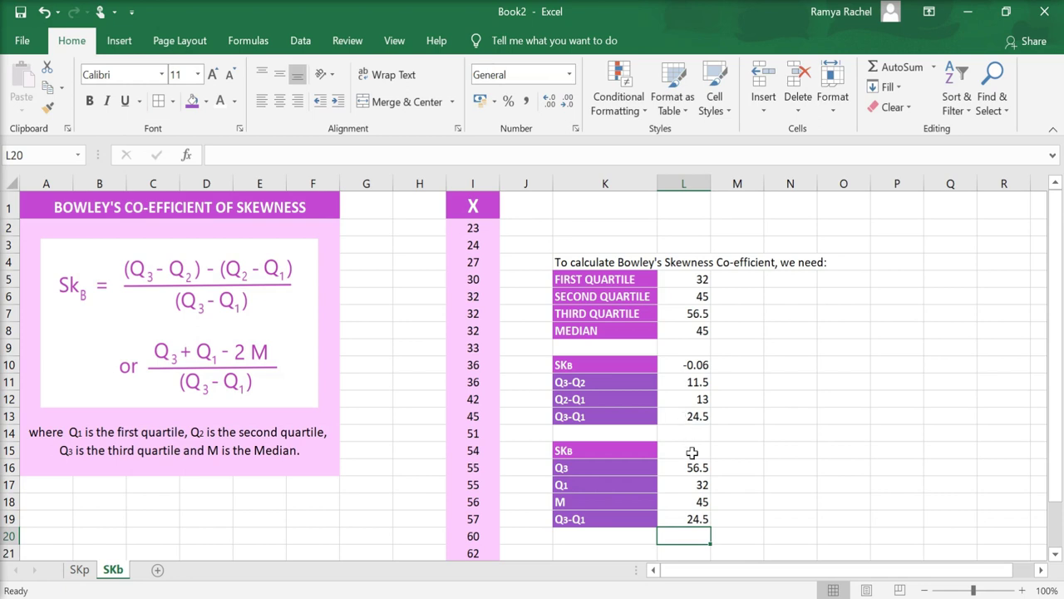
left_click(692, 453)
Step: Enter the formula =(L16+L17-(2*L18))/L19 in L15 for the second SKb
type("=")
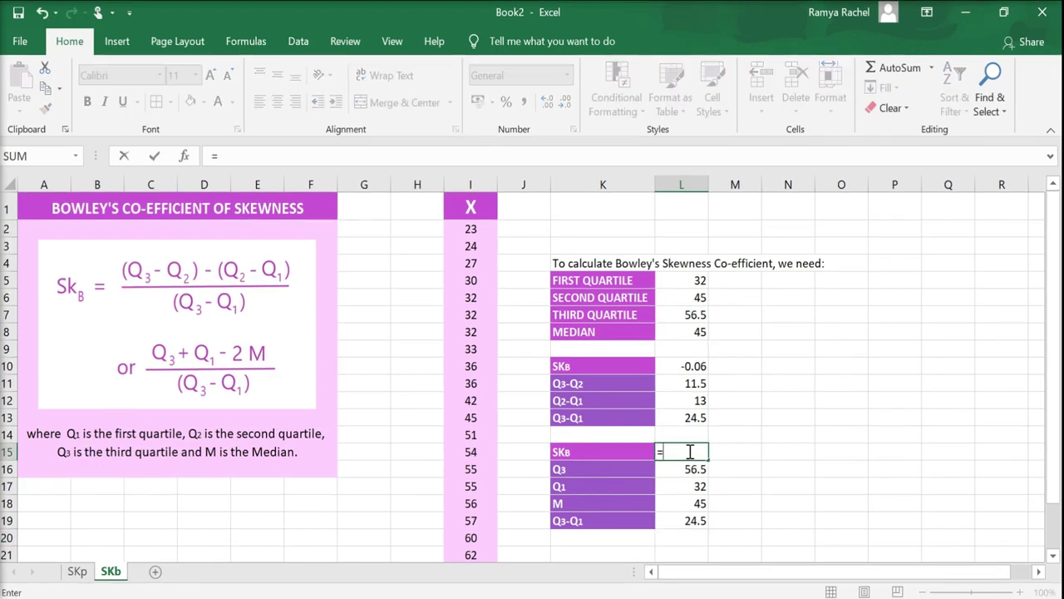
type("(")
left_click(691, 467)
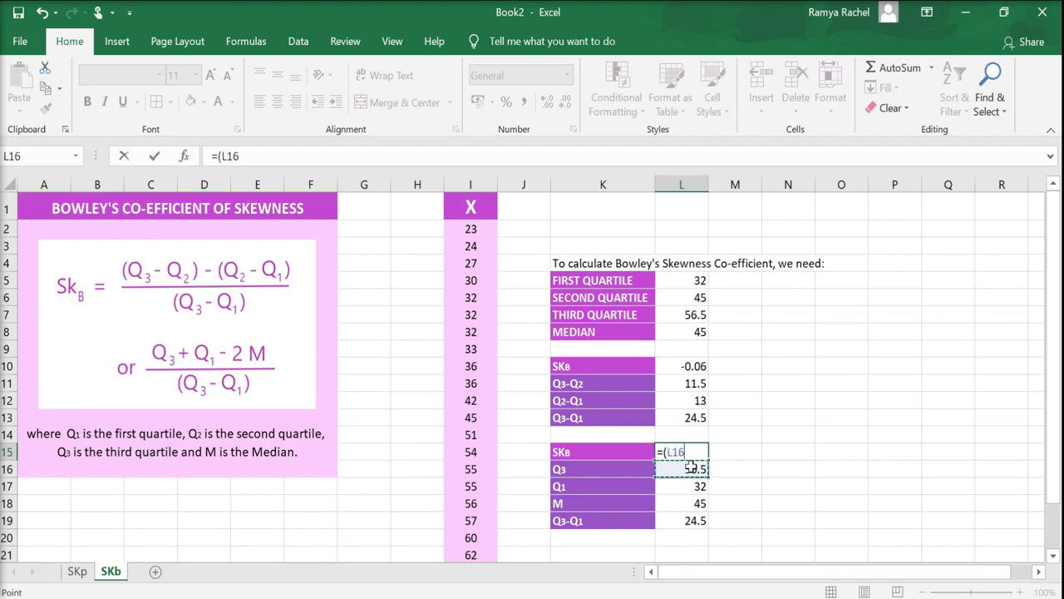
type("+")
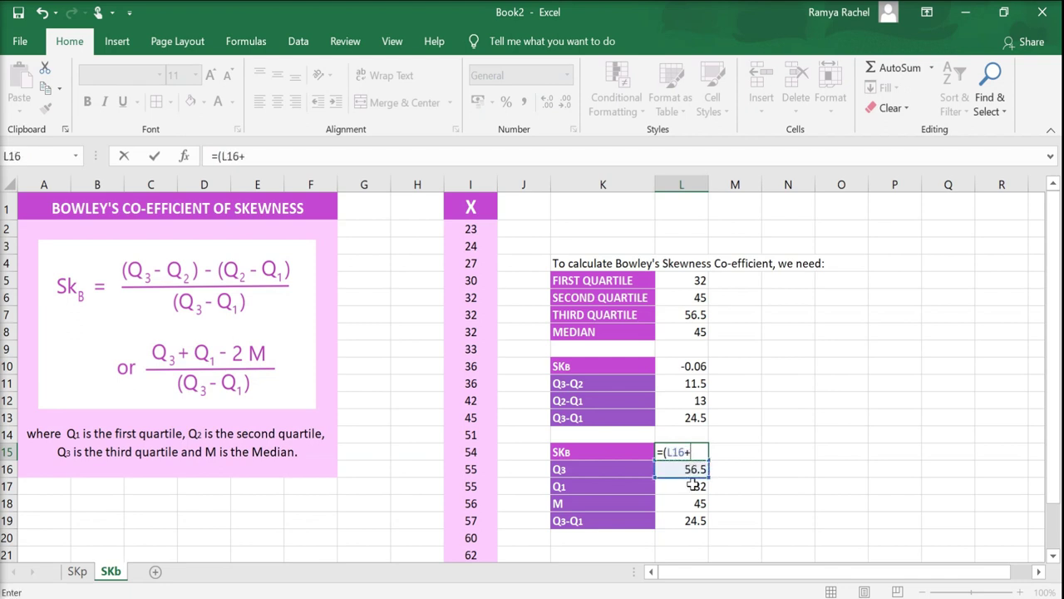
left_click(693, 485)
type("-")
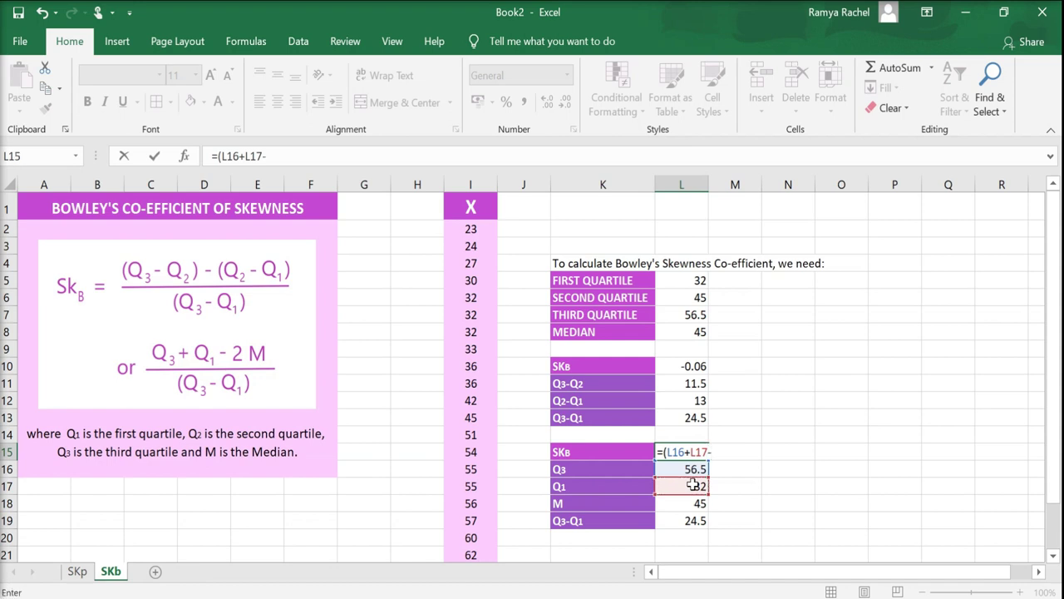
type("(2*")
left_click(693, 503)
type(")")
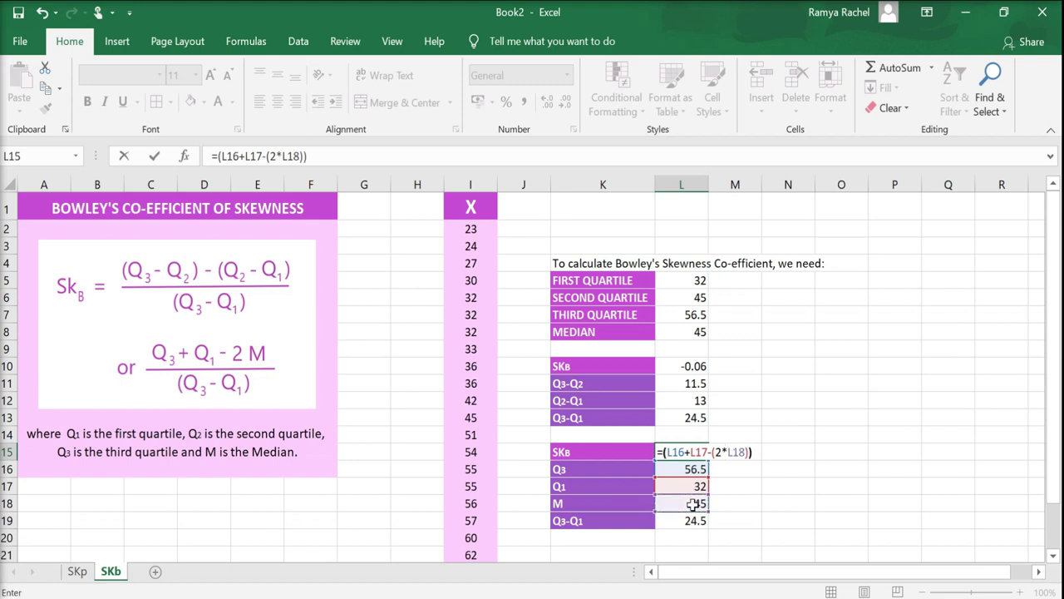
type("/")
left_click(690, 520)
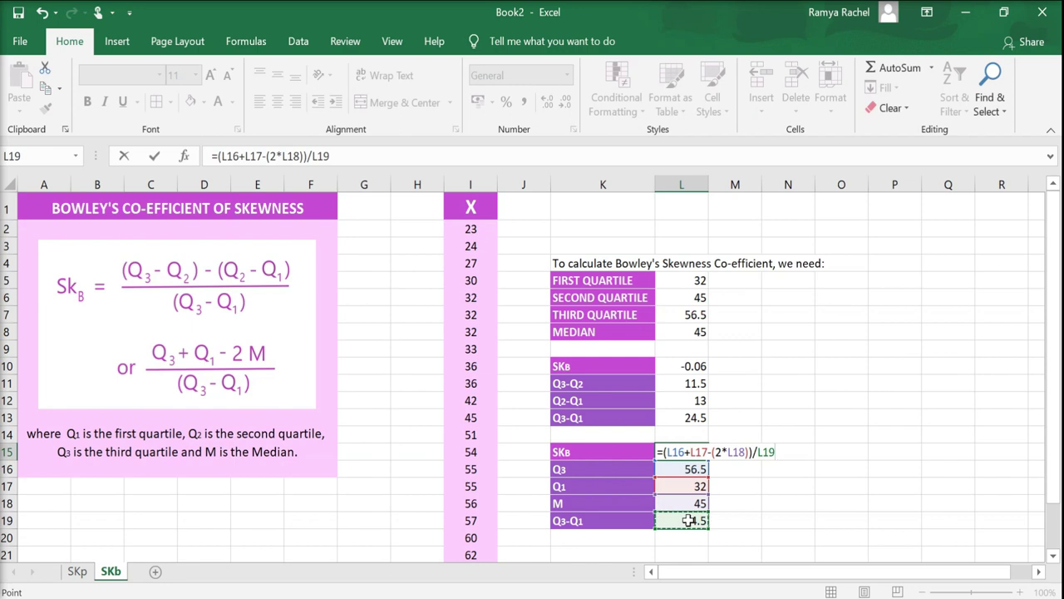
key("Return")
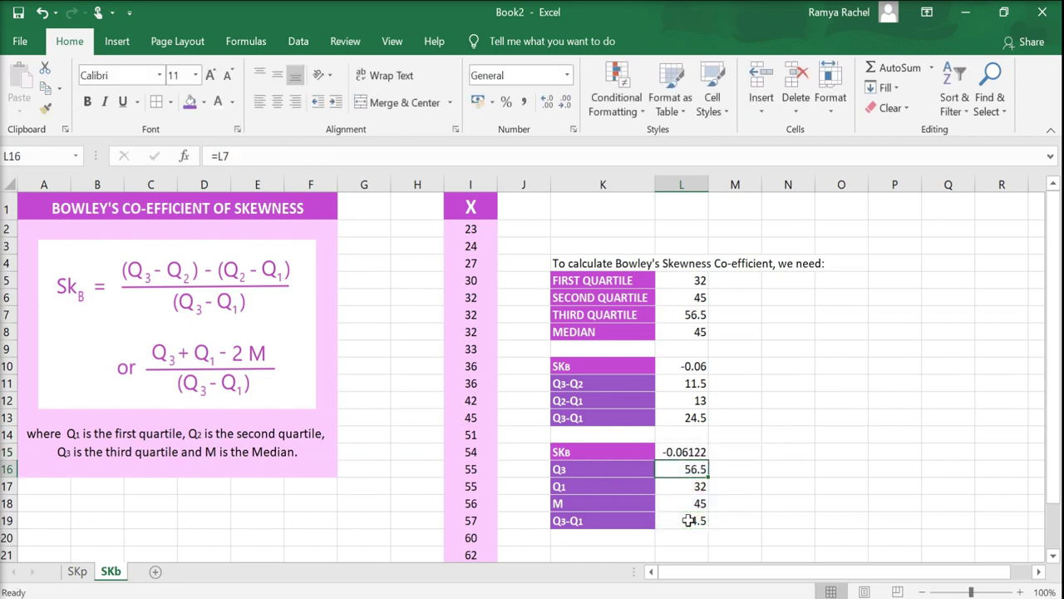
Step: Reduce the decimal places of the L15 result so it shows -0.06
left_click(701, 451)
left_click(565, 101)
left_click(564, 101)
left_click(564, 101)
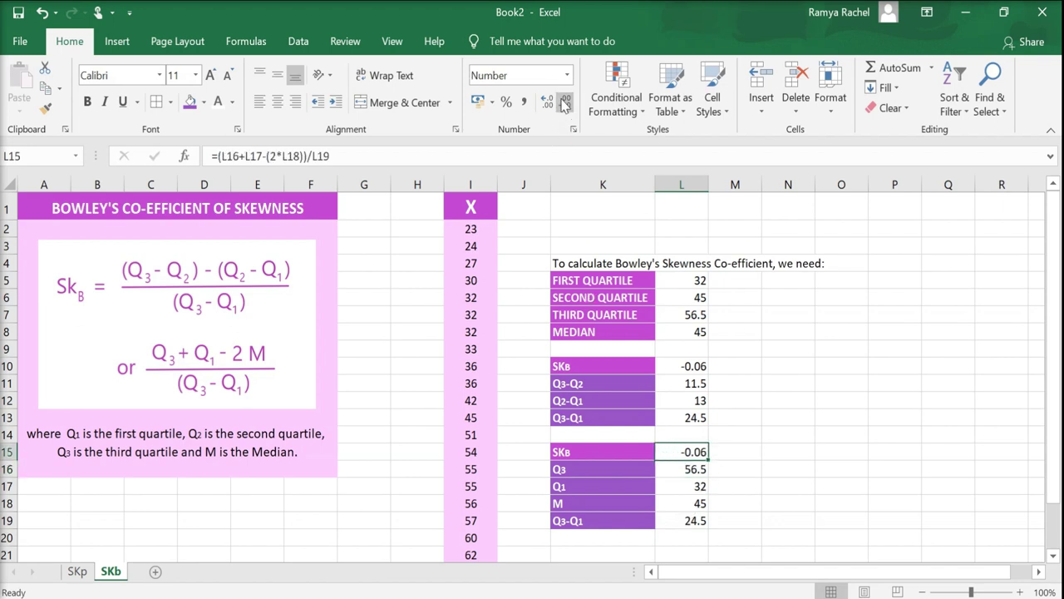
left_click(760, 469)
left_click(817, 486)
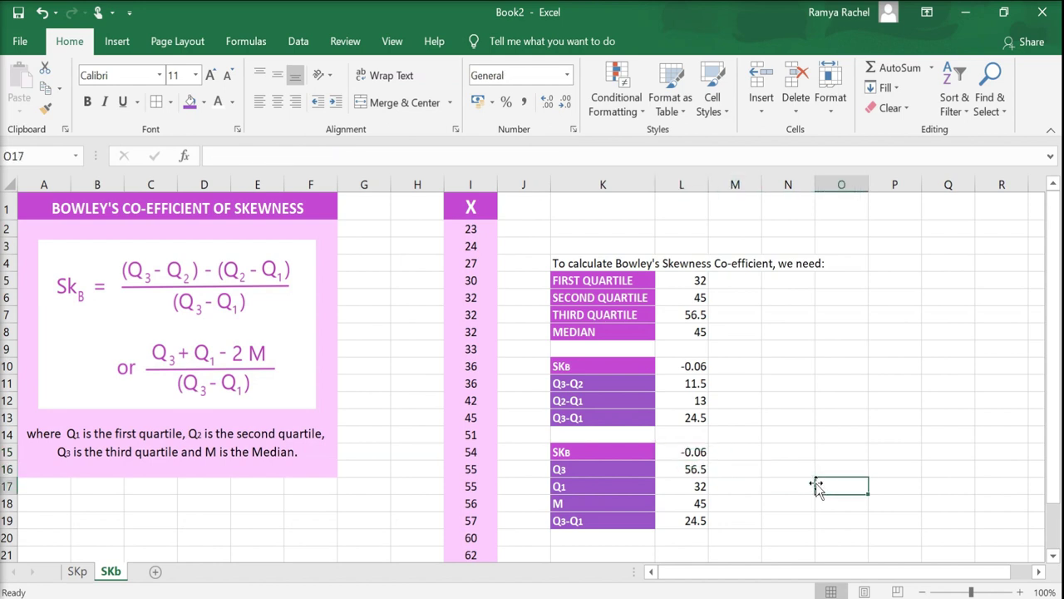